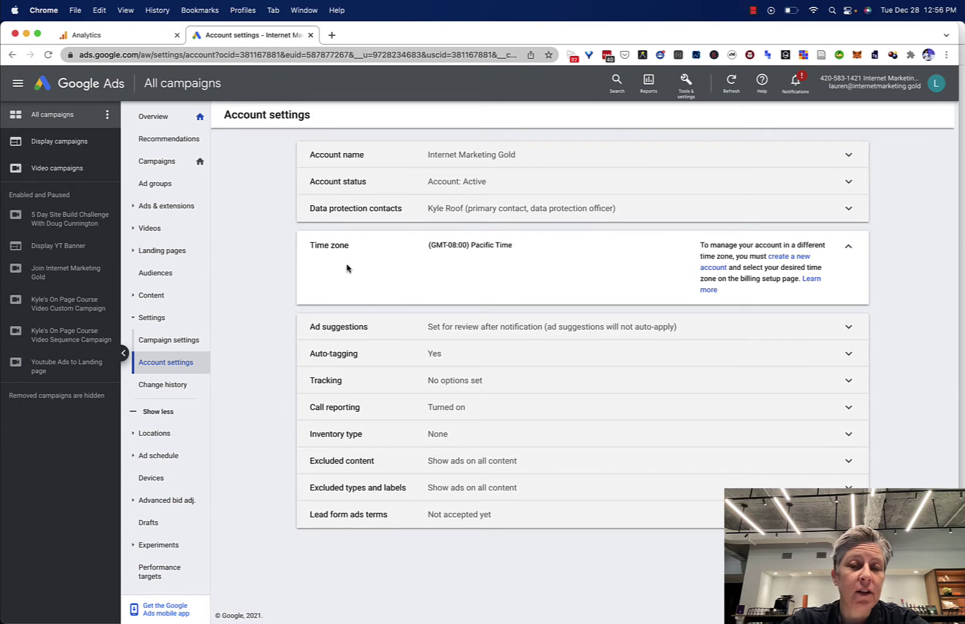
Check the view's time zone in Google Analytics against the Google Ads account, then return to the Ads account settings.
left_click(108, 35)
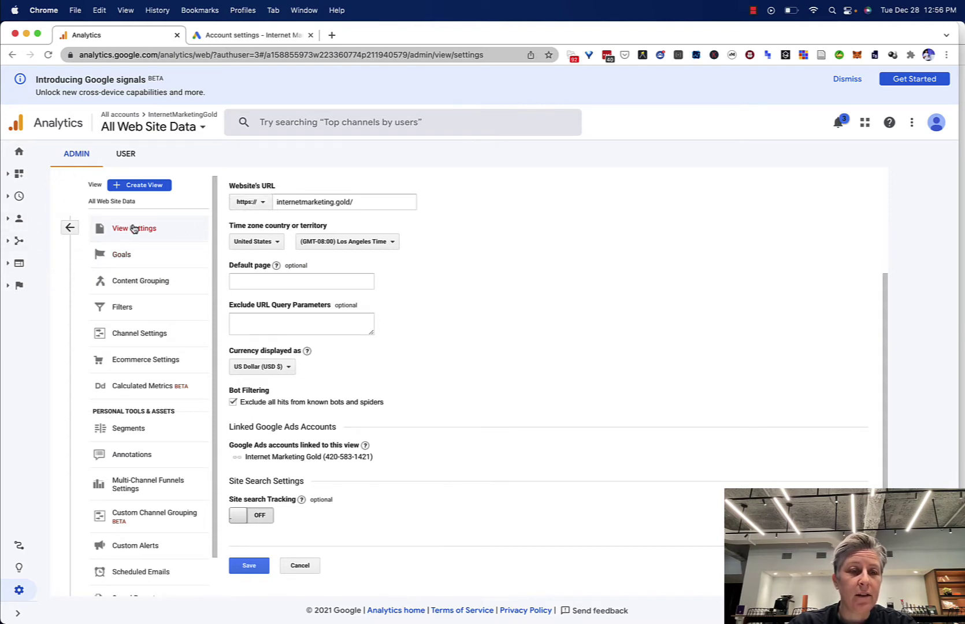
left_click(260, 36)
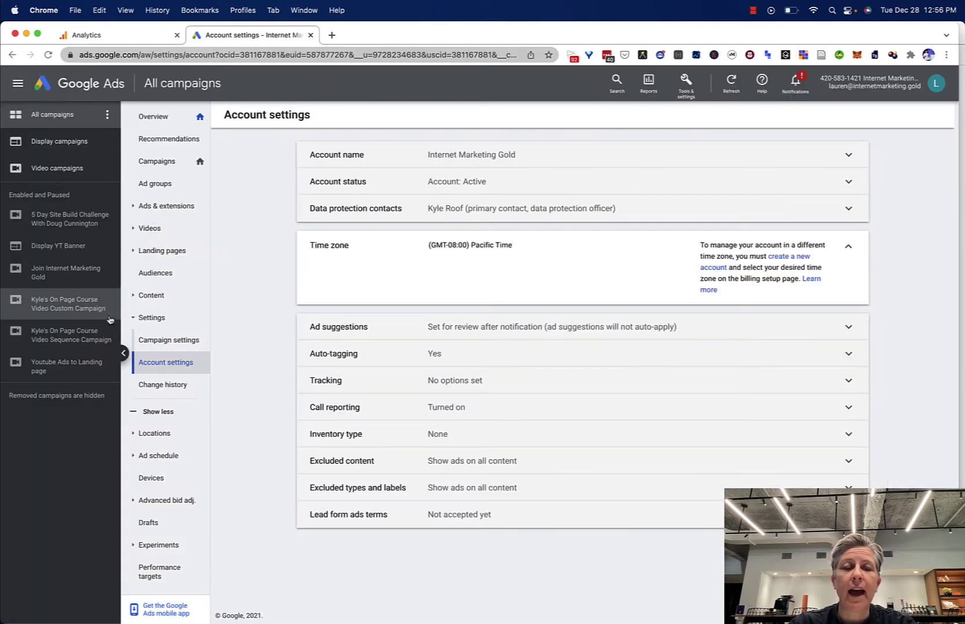
Set ad suggestions not to apply automatically, with the reason "I'm concerned about performance", and save.
left_click(490, 332)
left_click(477, 299)
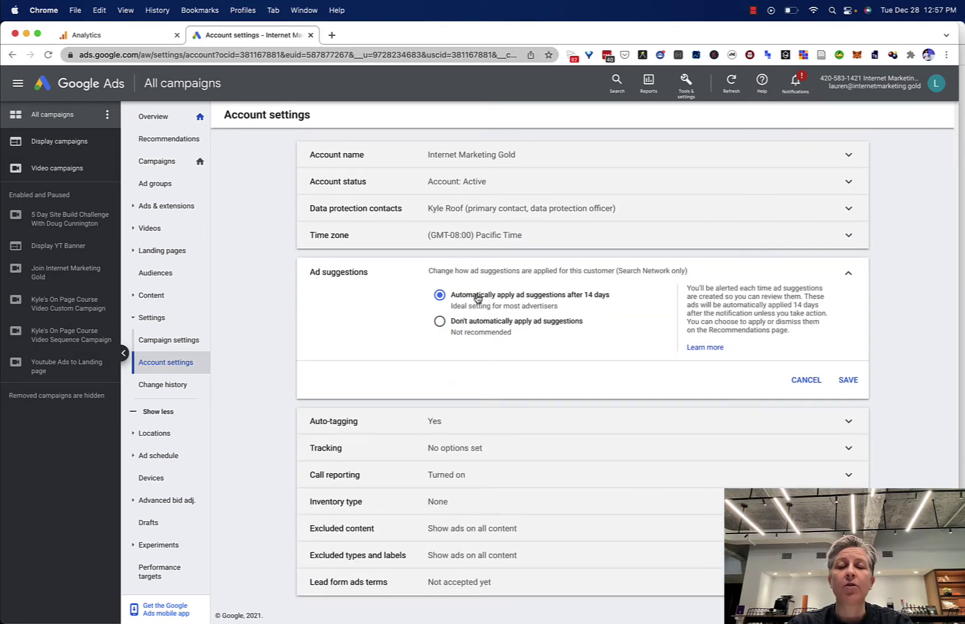
left_click(461, 327)
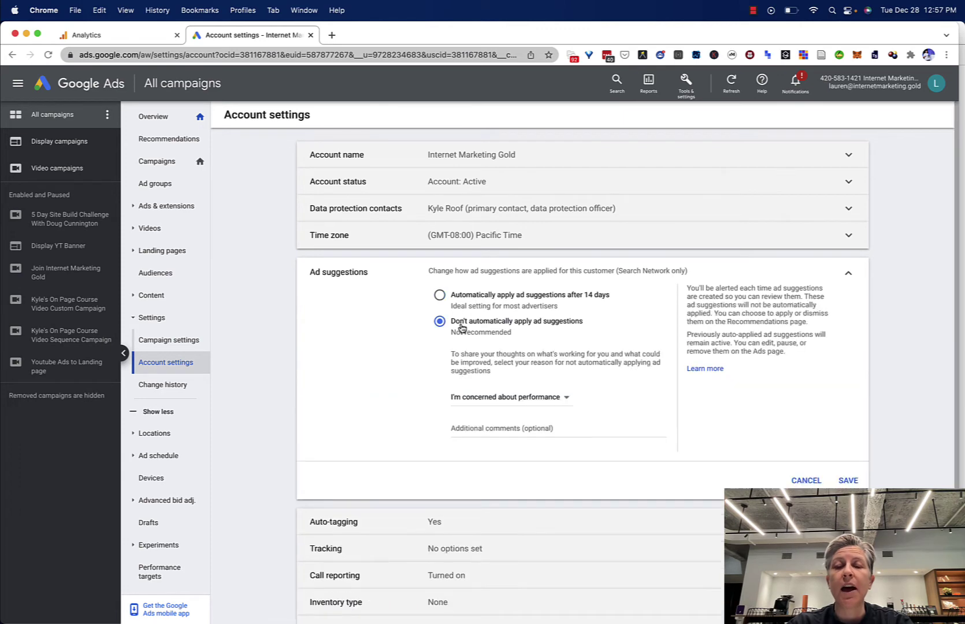
left_click(502, 398)
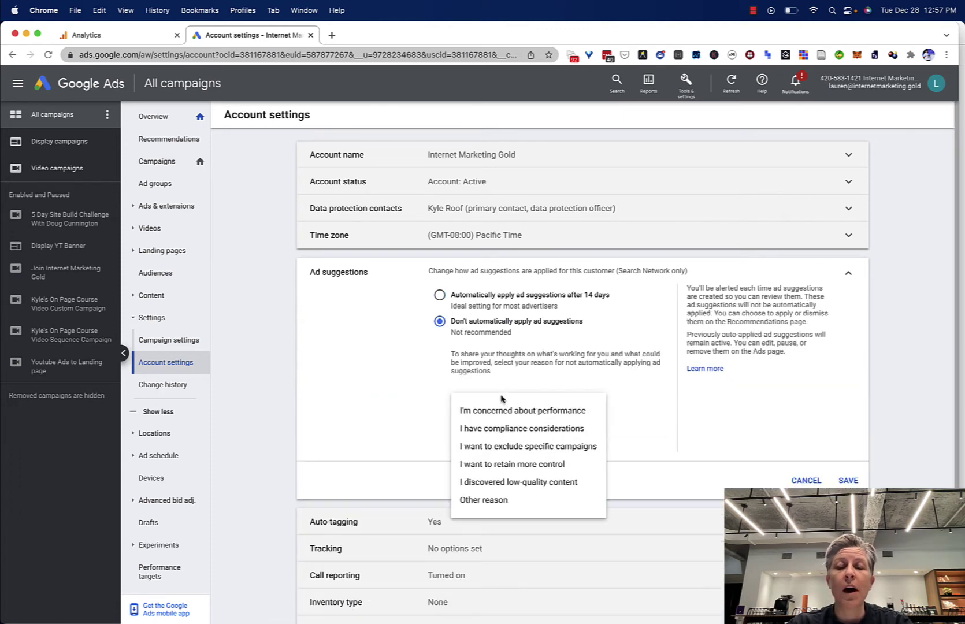
left_click(507, 411)
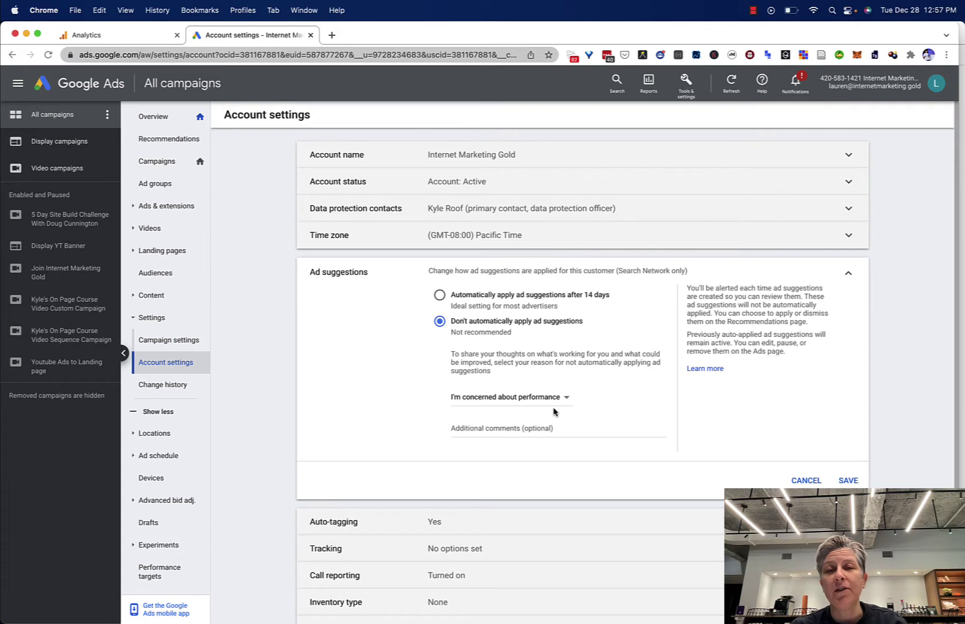
left_click(842, 480)
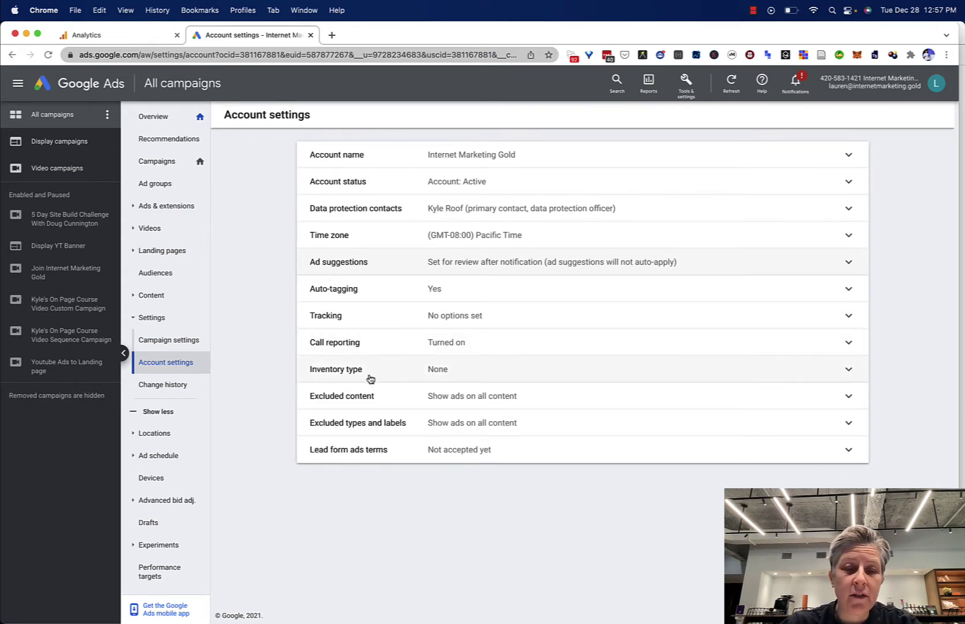
Exclude Tragedy and conflict from the account's sensitive content and save the setting.
left_click(405, 398)
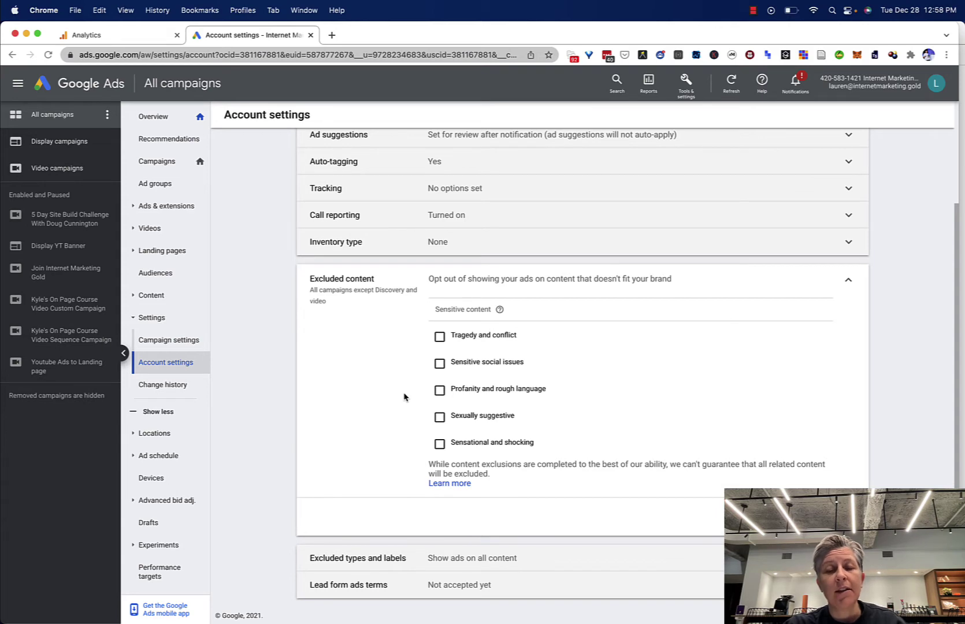
left_click(441, 337)
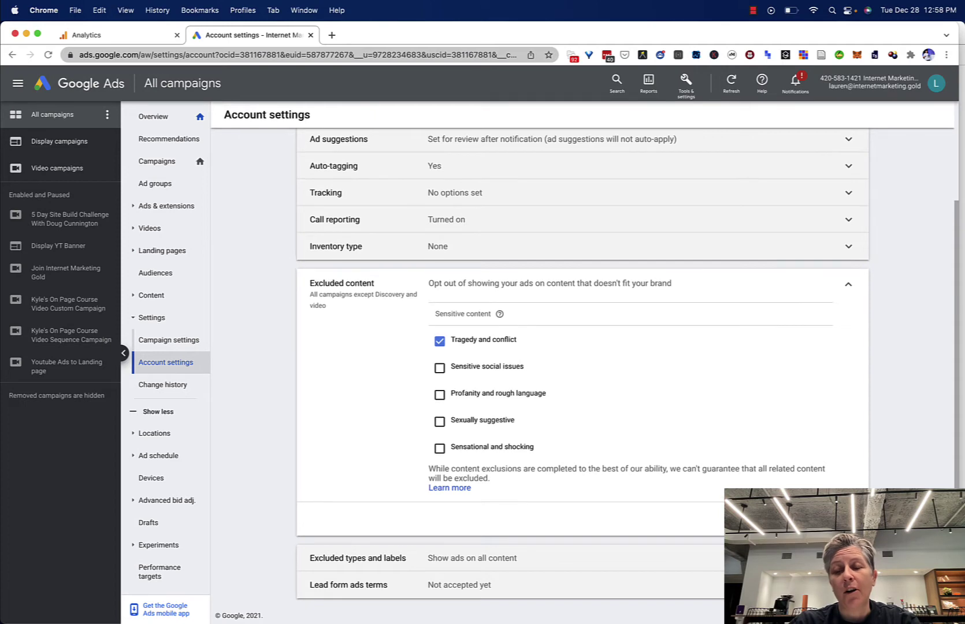
left_click(841, 516)
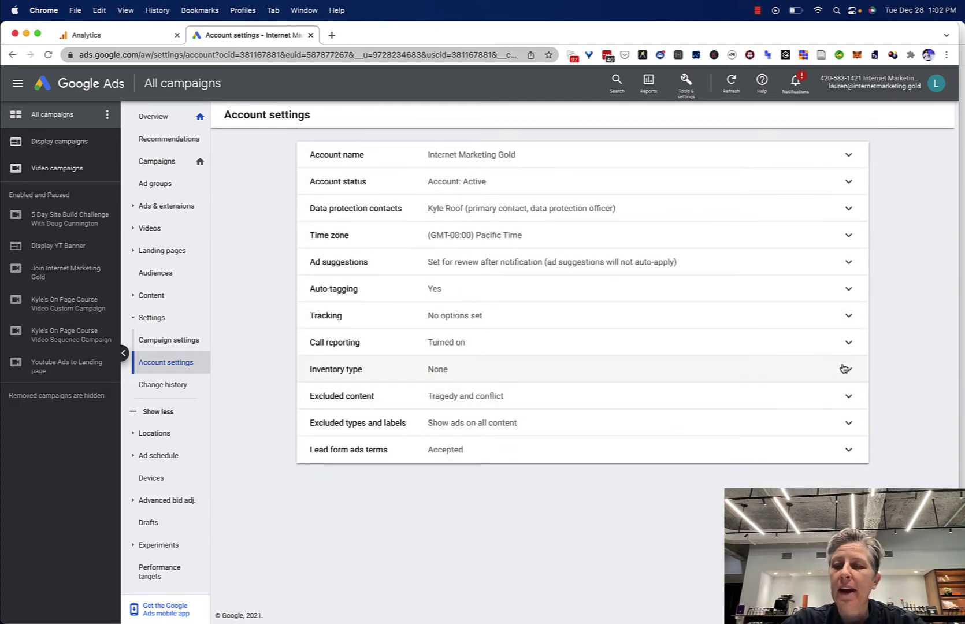
Review the expanded, standard and limited inventory type options, leaving the setting as it is.
left_click(845, 368)
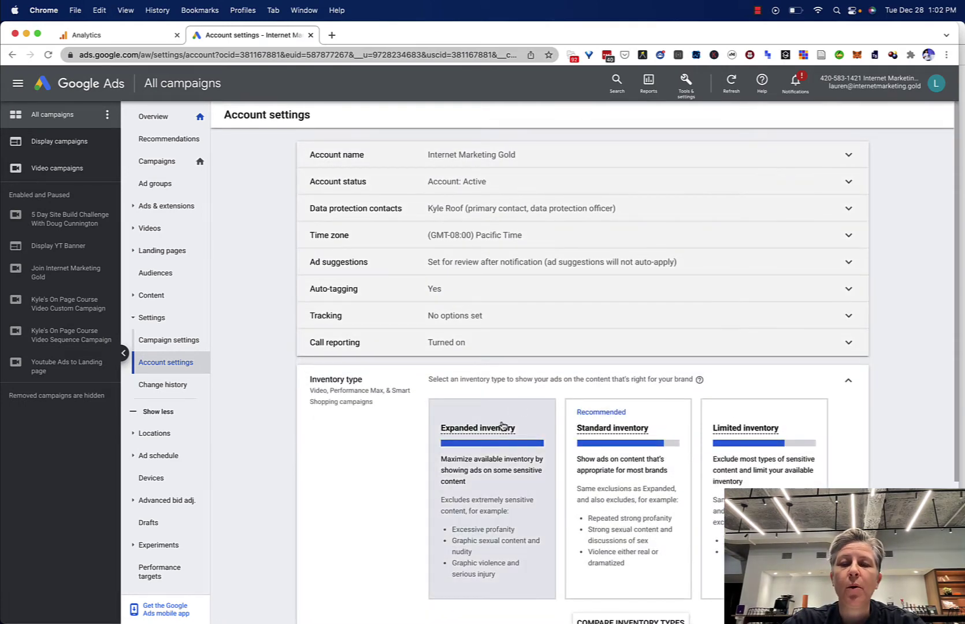
scroll(502, 426, "down", 2)
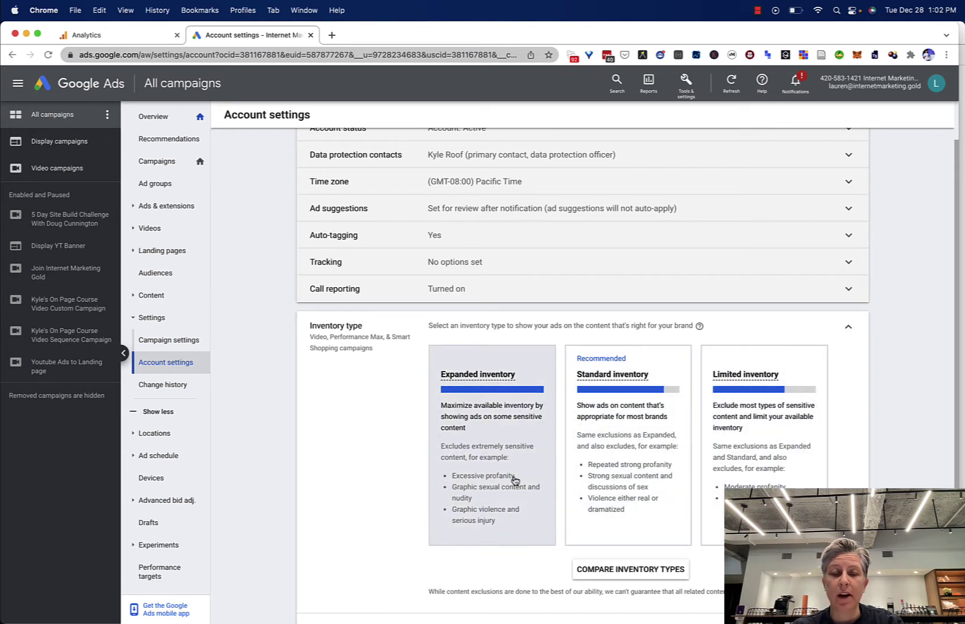
left_click(848, 327)
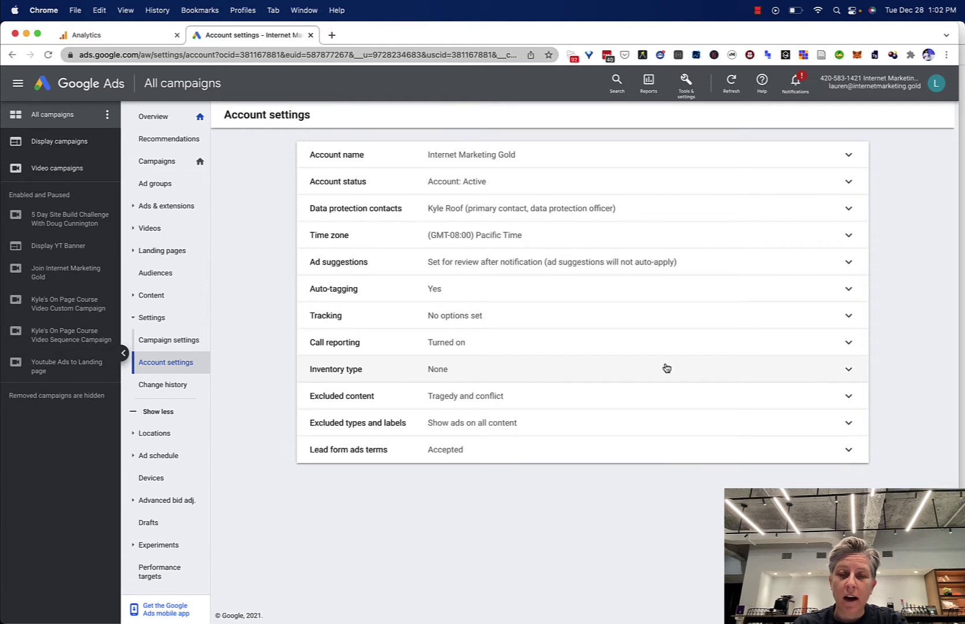
Exclude the Parked domains content type for the account and save the setting.
left_click(584, 425)
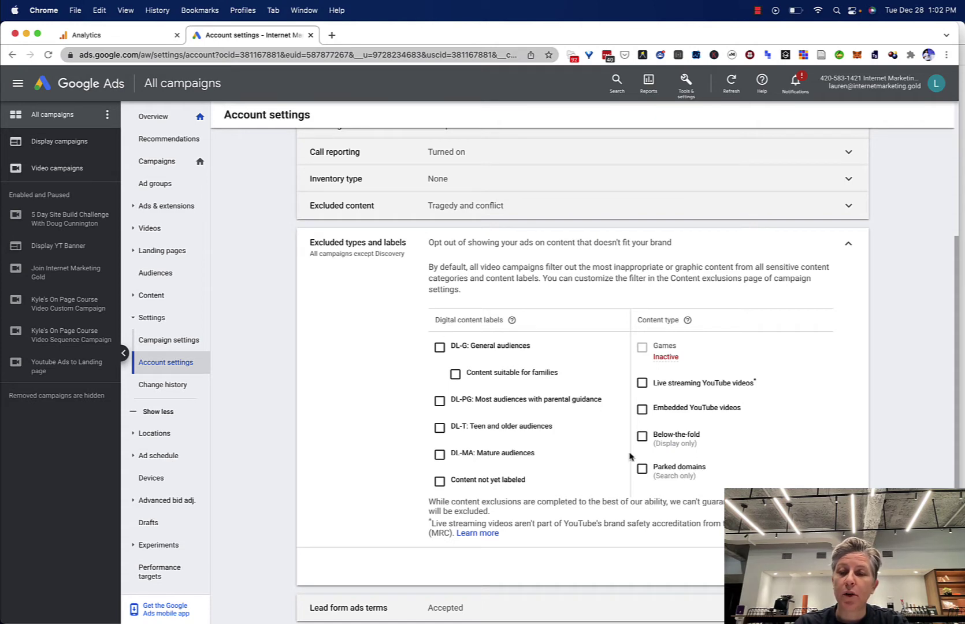
left_click(642, 470)
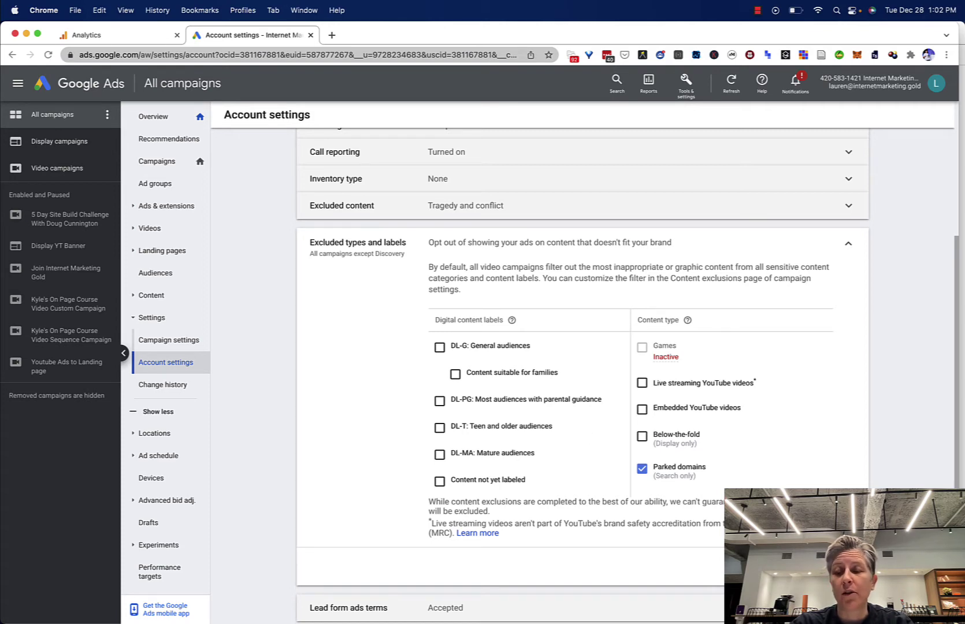
left_click(842, 566)
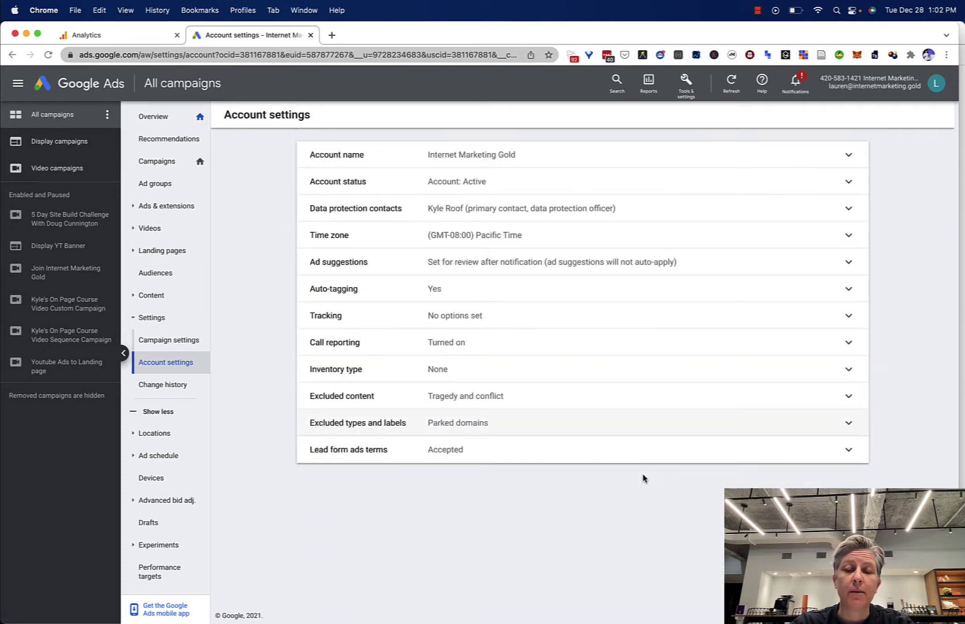
Review the lead form ads terms in the account settings.
left_click(616, 454)
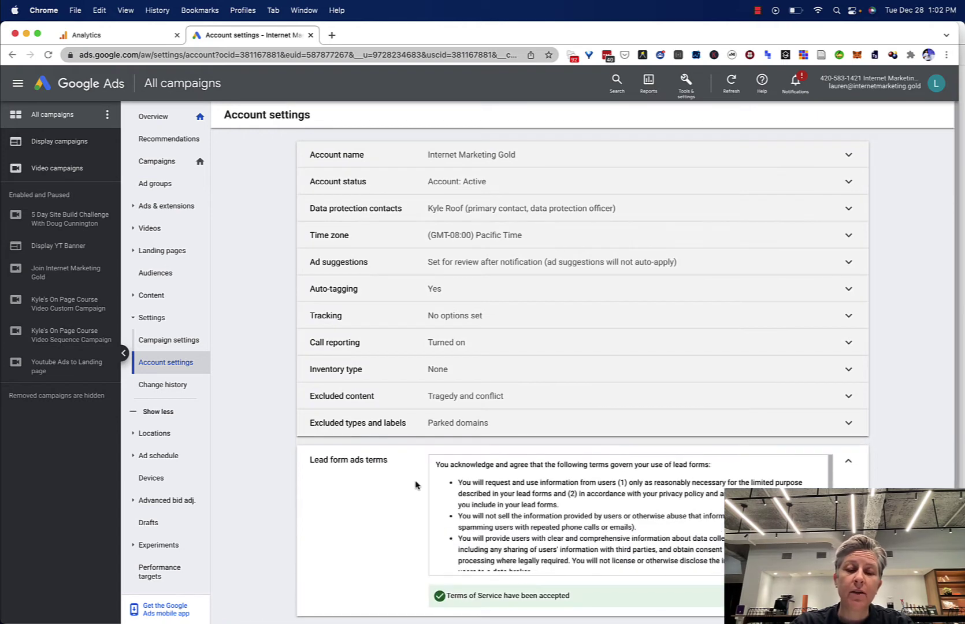
scroll(415, 484, "down", 1)
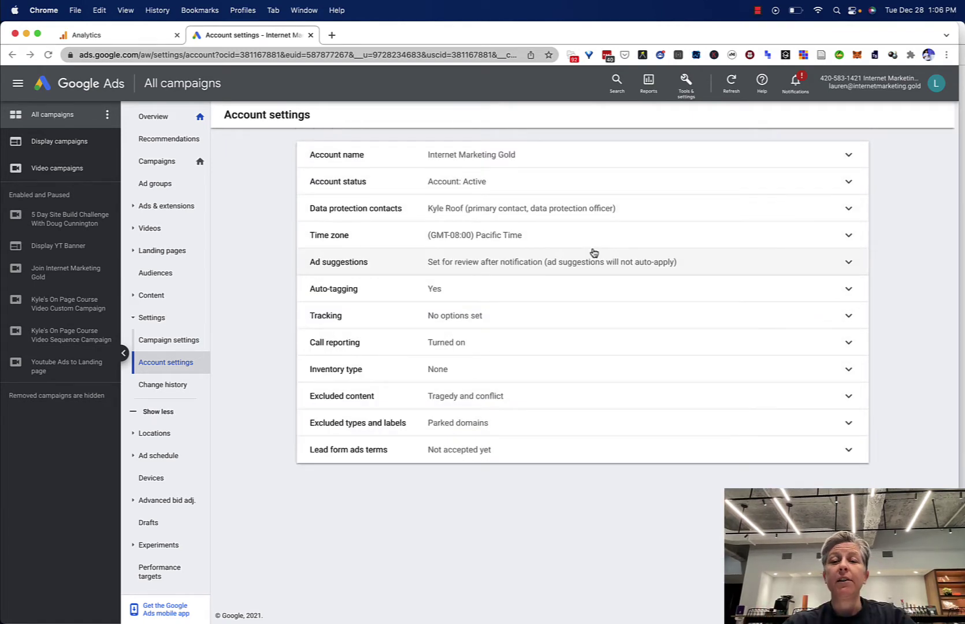
Open the account's linked accounts setup and look through the linked and available Google and third-party products.
left_click(683, 93)
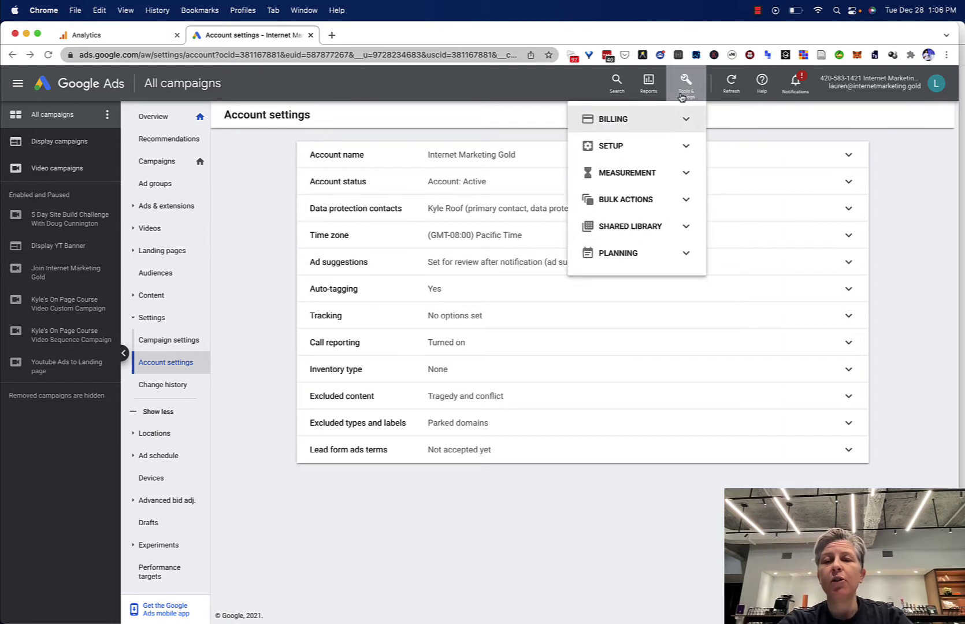
left_click(685, 145)
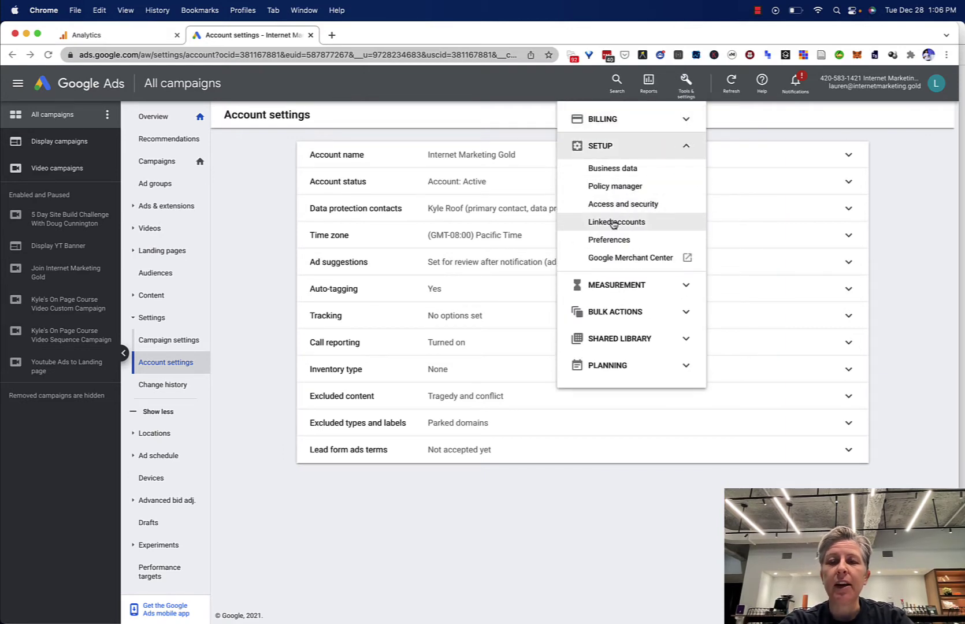
left_click(615, 222)
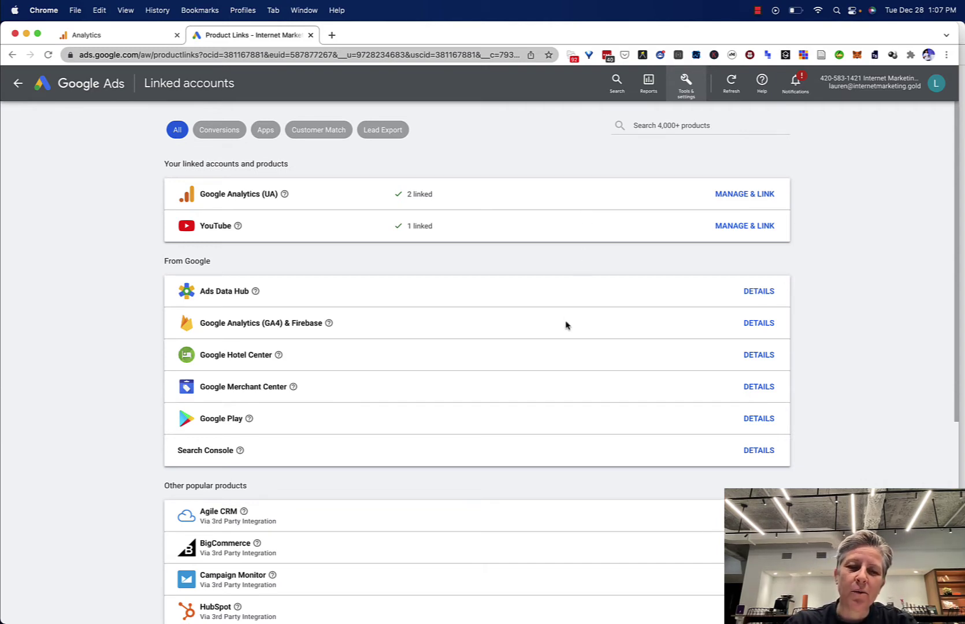
scroll(565, 326, "down", 3)
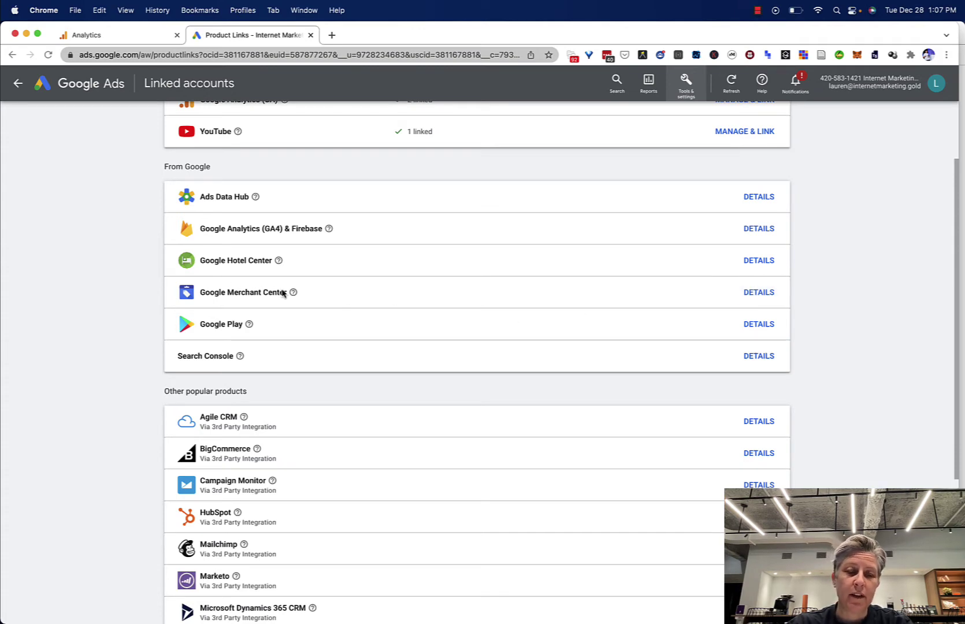
scroll(427, 441, "down", 2)
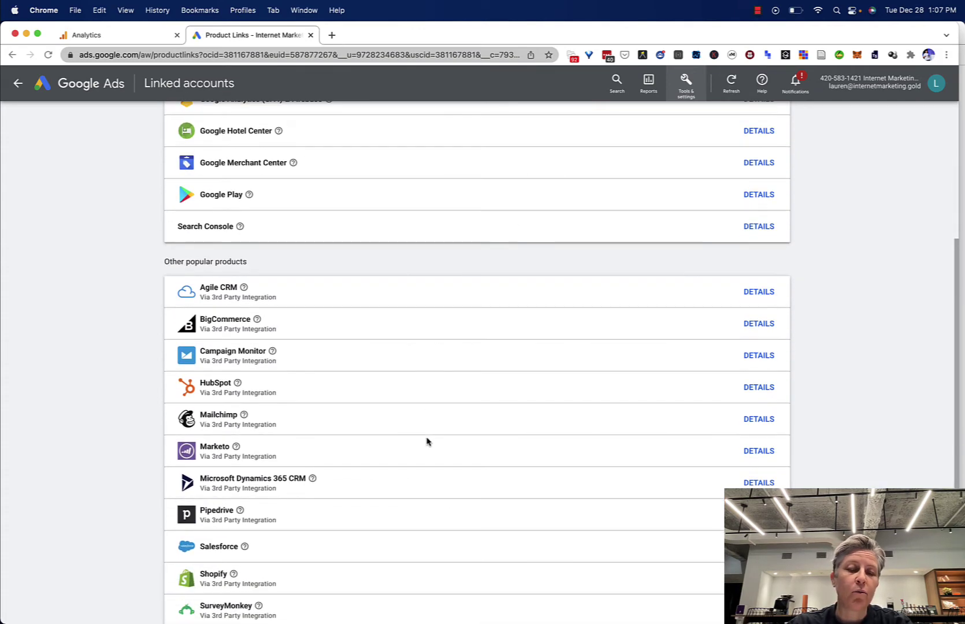
scroll(427, 441, "up", 4)
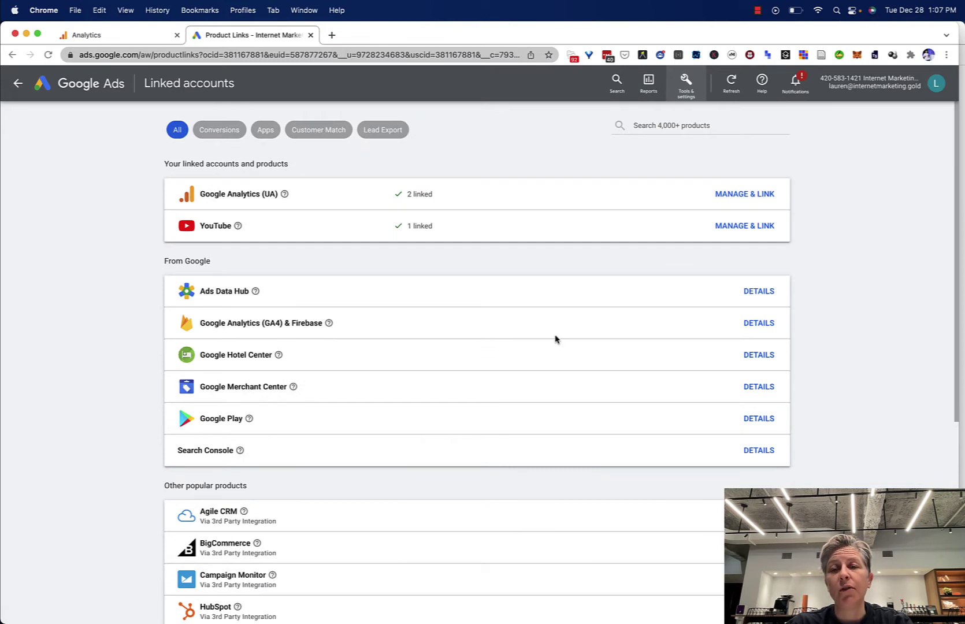
Open the conversions summary and examine the conversion source listed for each conversion action.
left_click(683, 94)
left_click(659, 175)
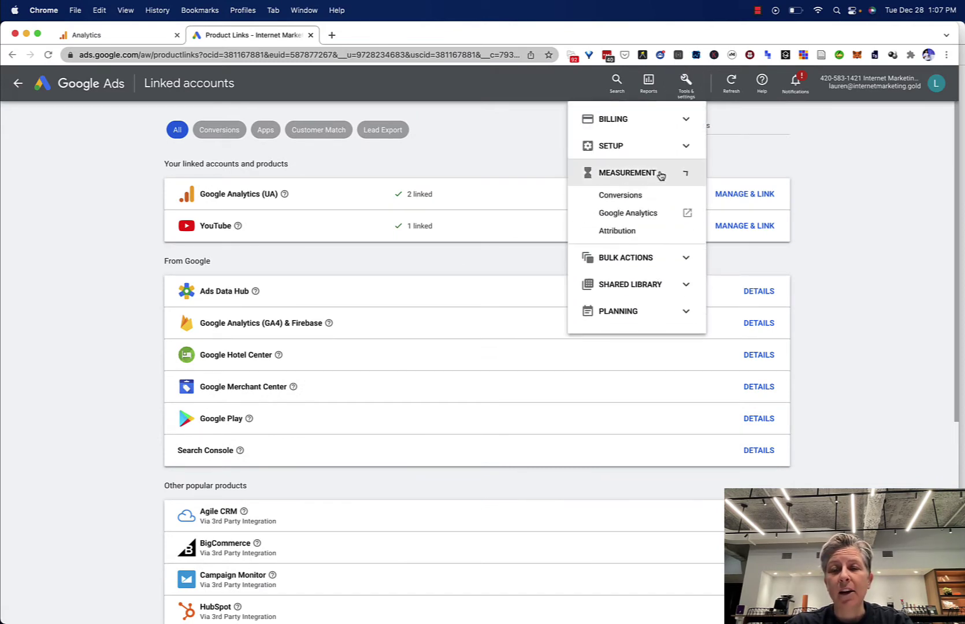
left_click(638, 196)
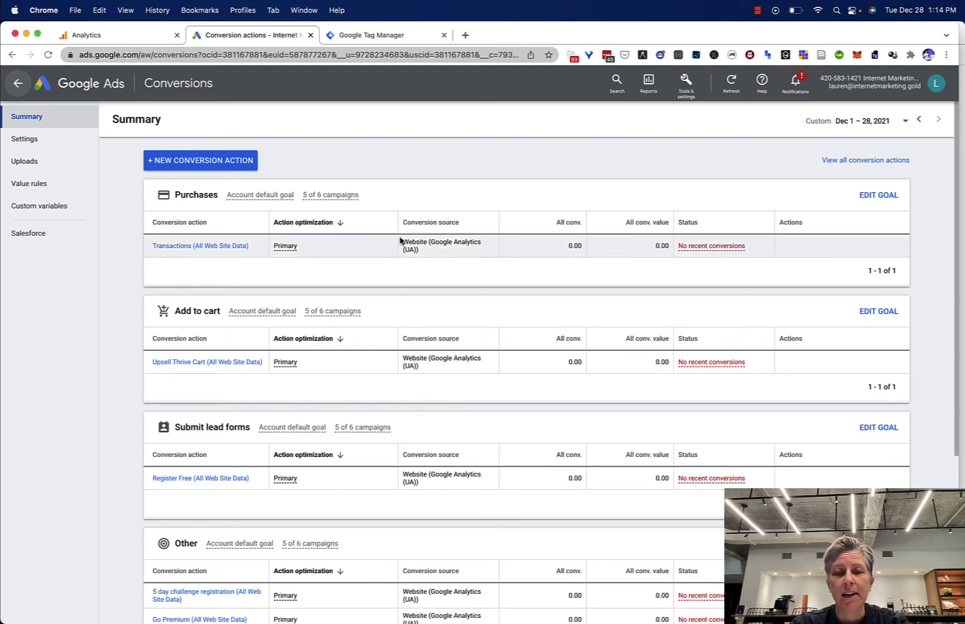
left_click_drag(403, 241, 422, 253)
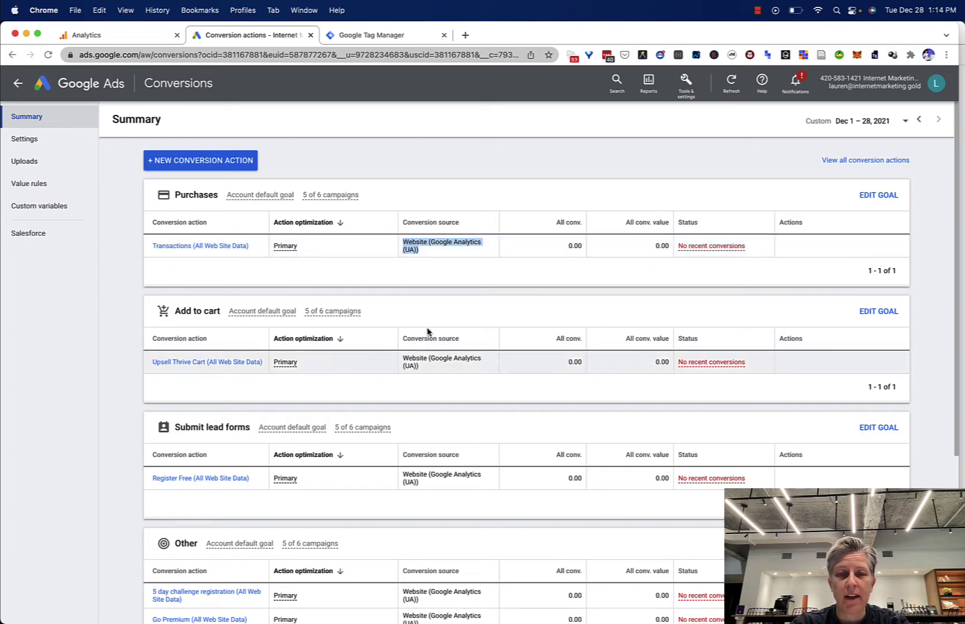
scroll(433, 388, "down", 3)
scroll(433, 388, "down", 8)
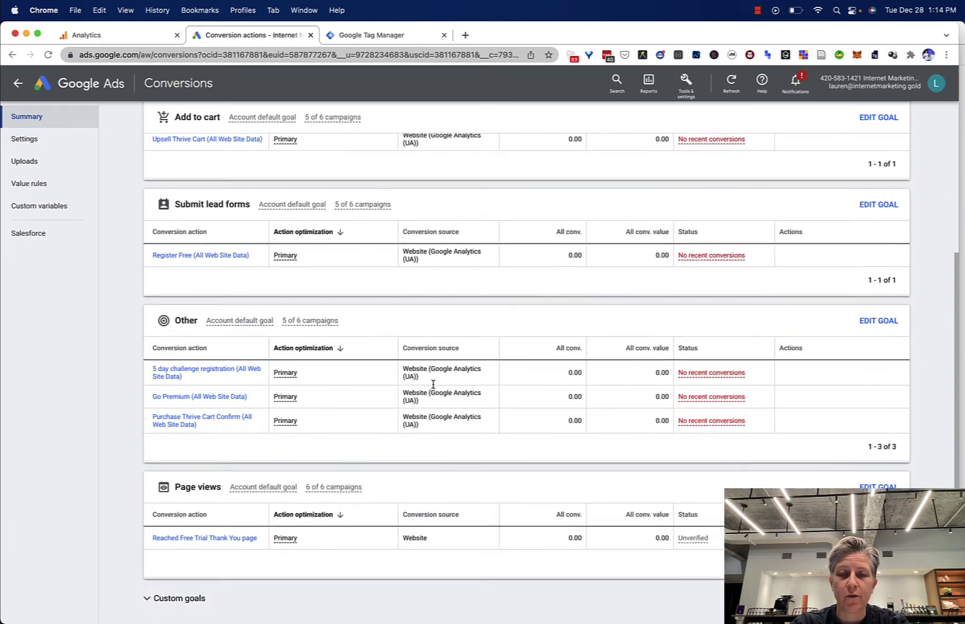
scroll(433, 388, "up", 10)
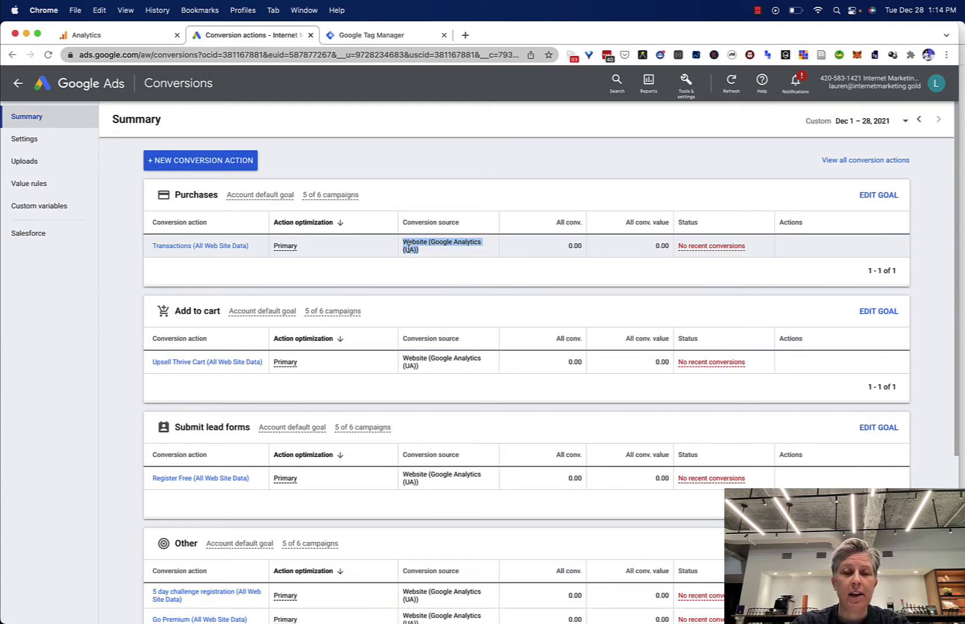
scroll(410, 249, "down", 5)
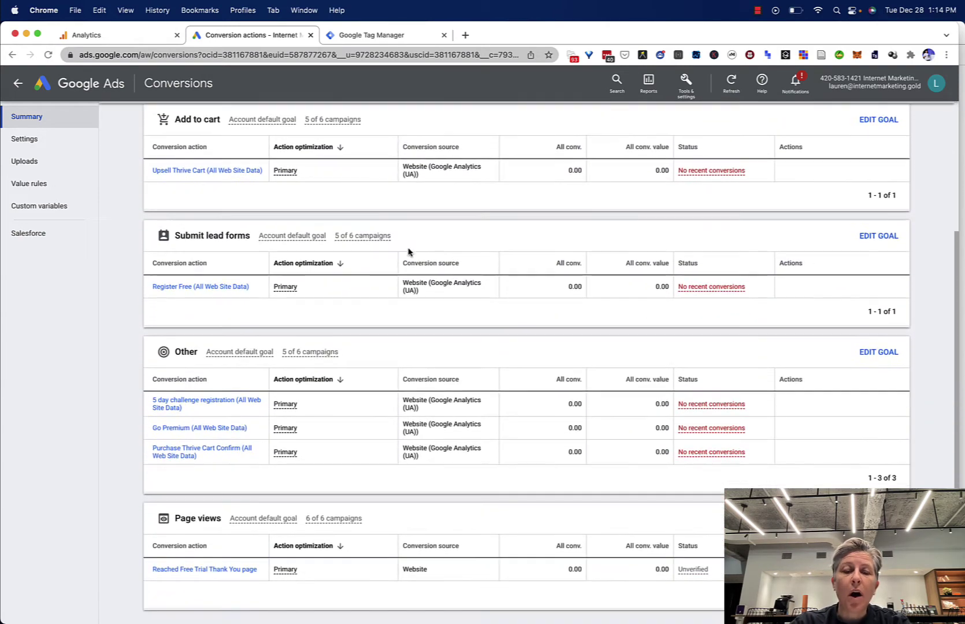
scroll(408, 252, "up", 5)
triple_click(409, 248)
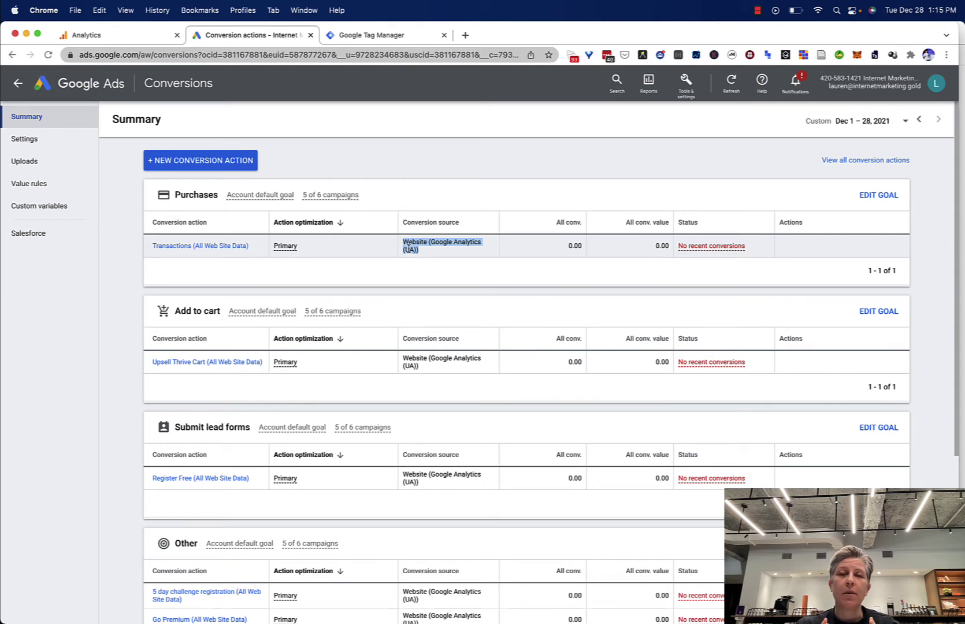
Switch to Google Tag Manager and create a new tag with All Pages as its firing trigger.
left_click(395, 36)
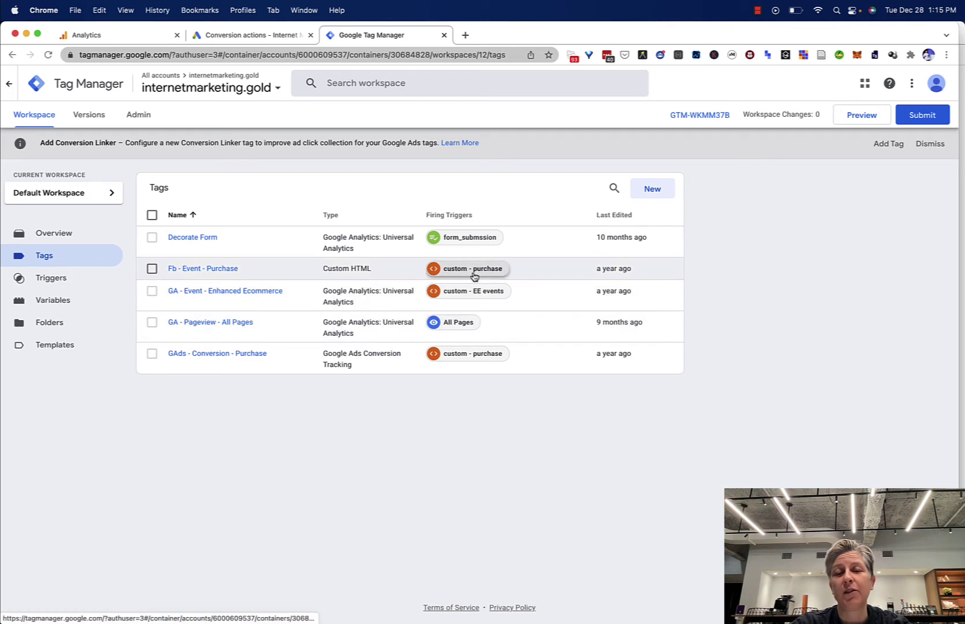
left_click(653, 189)
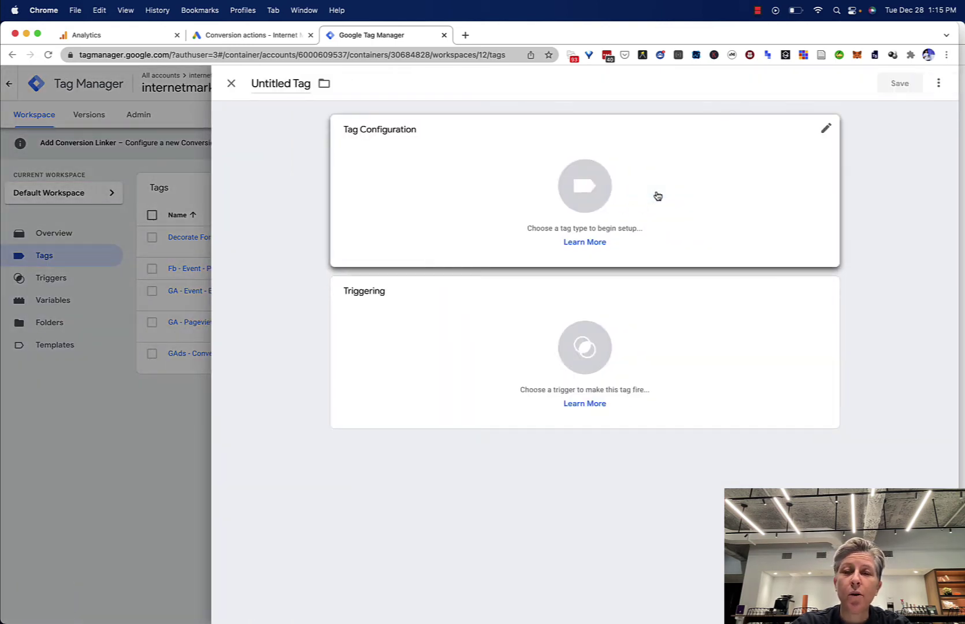
left_click(556, 370)
left_click(261, 134)
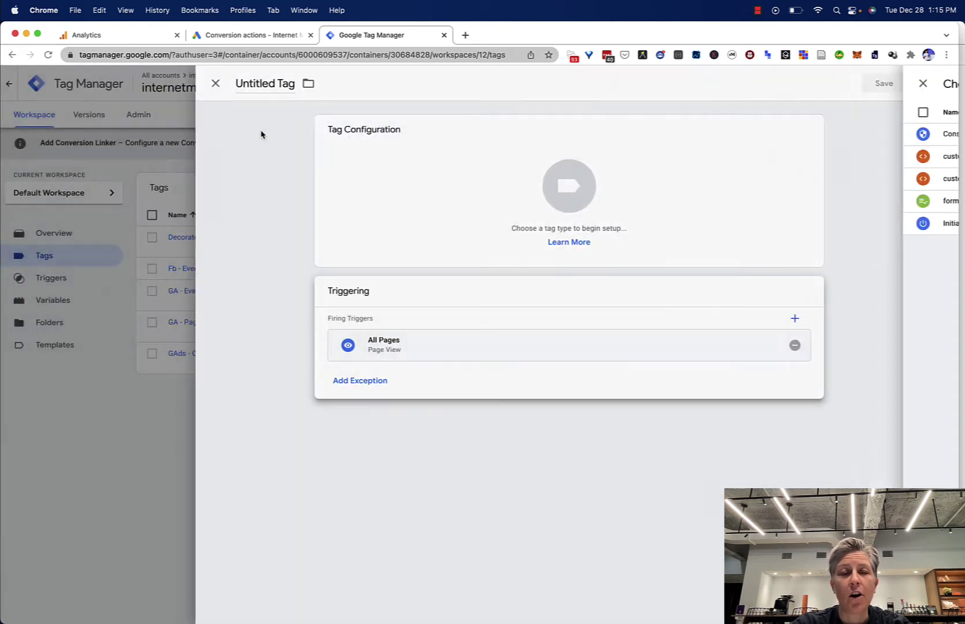
Name the new tag Google Ads Conversion Linker.
left_click(276, 85)
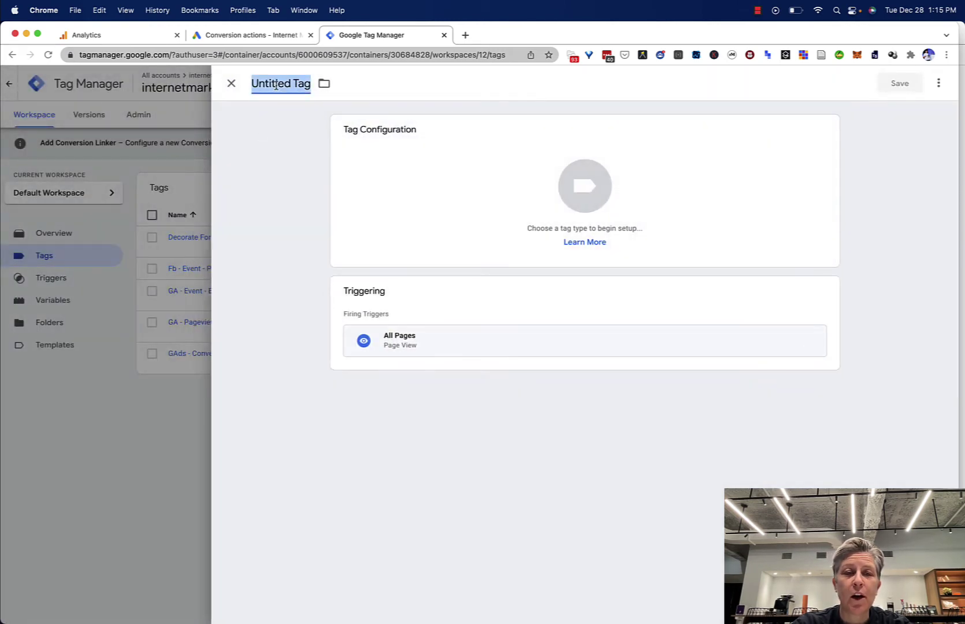
type("Google")
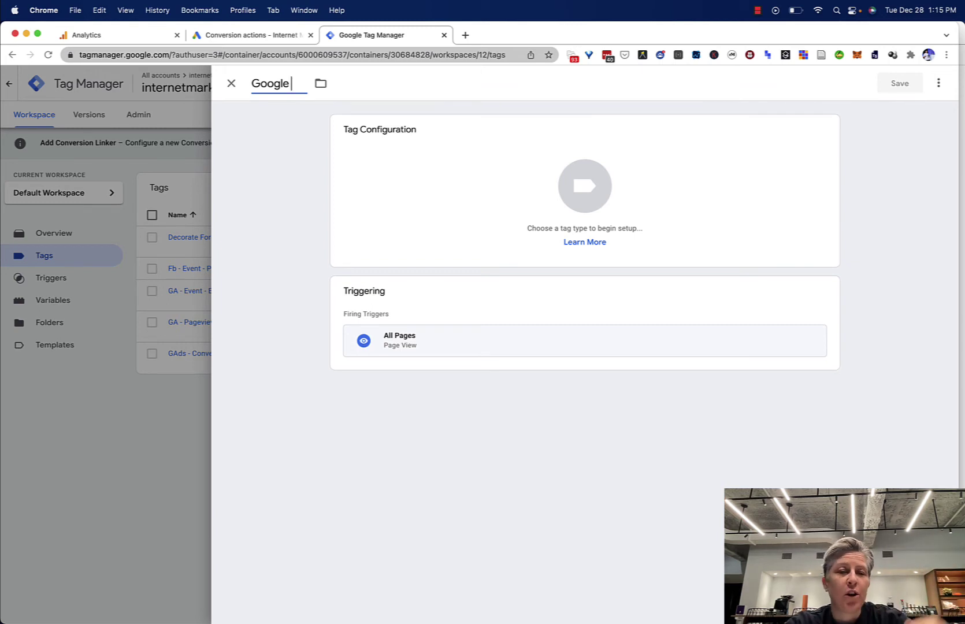
type(" Ads Conver")
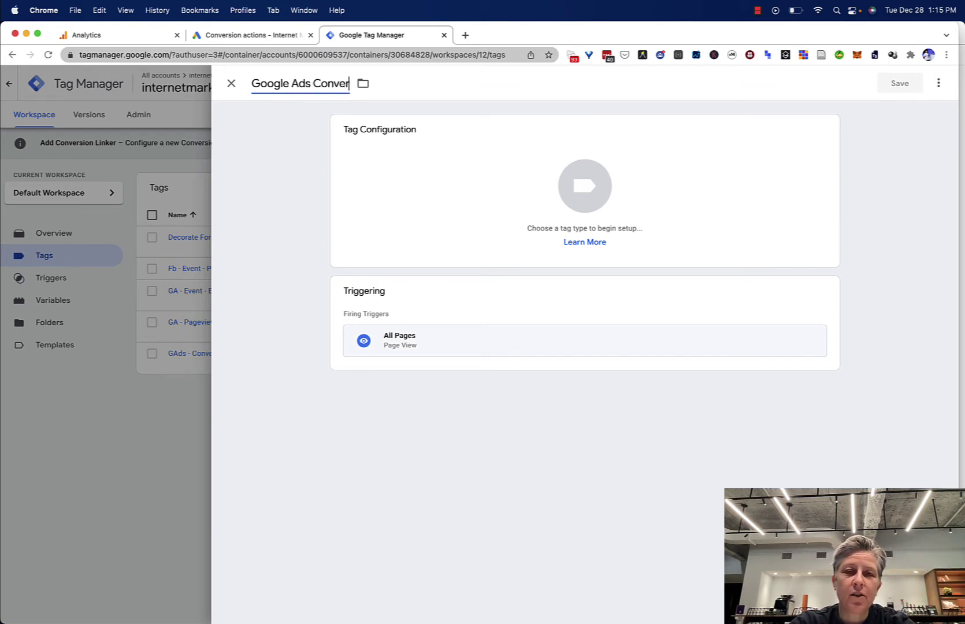
type("sions")
key("BackSpace")
type("Linker")
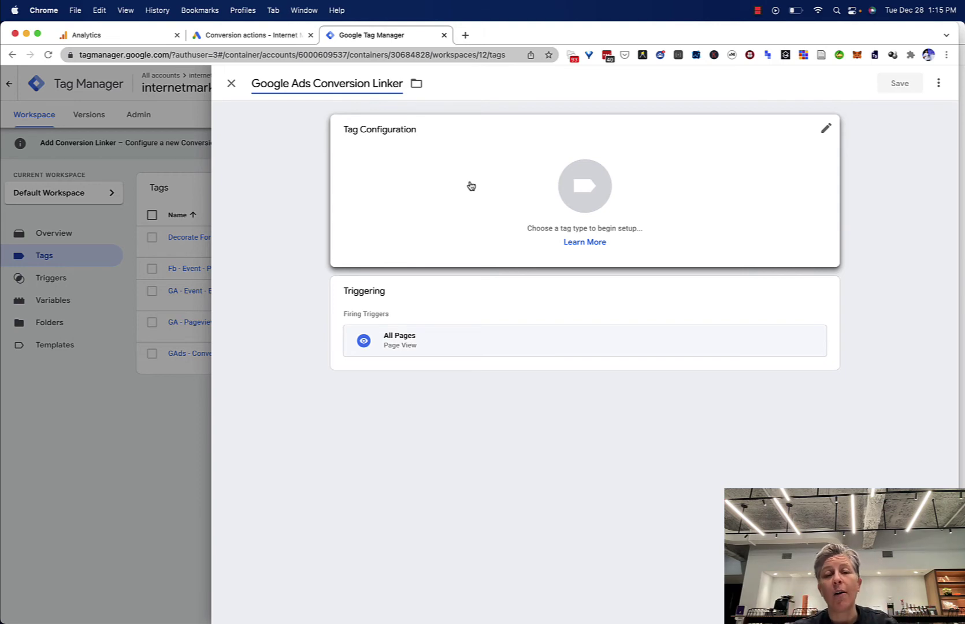
Choose Google Ads Conversion Tracking as the tag type and create the missing Conversion Linker tag from it, with linking enabled on all page URLs.
left_click(471, 185)
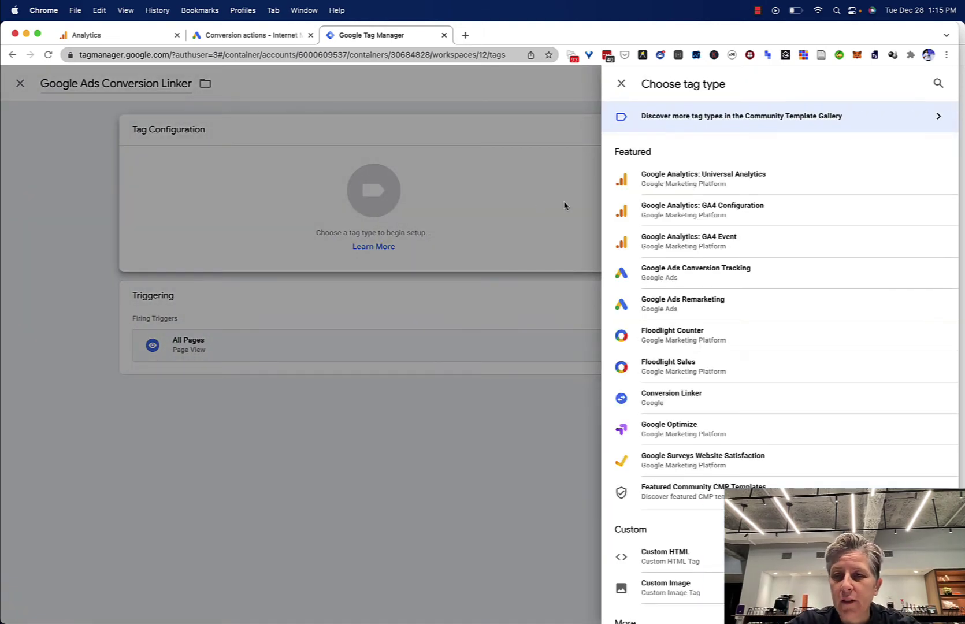
left_click(673, 278)
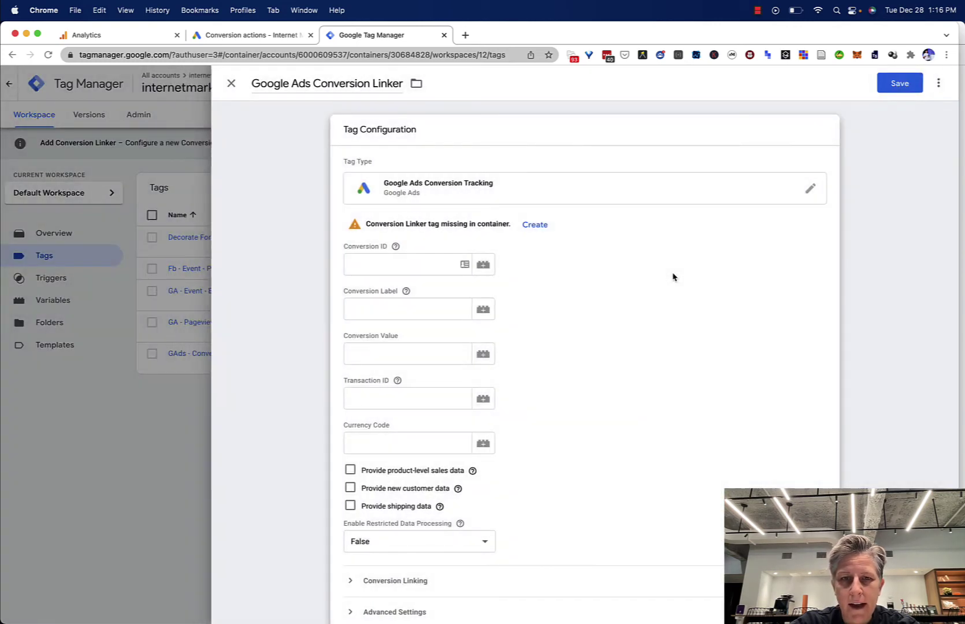
left_click(529, 225)
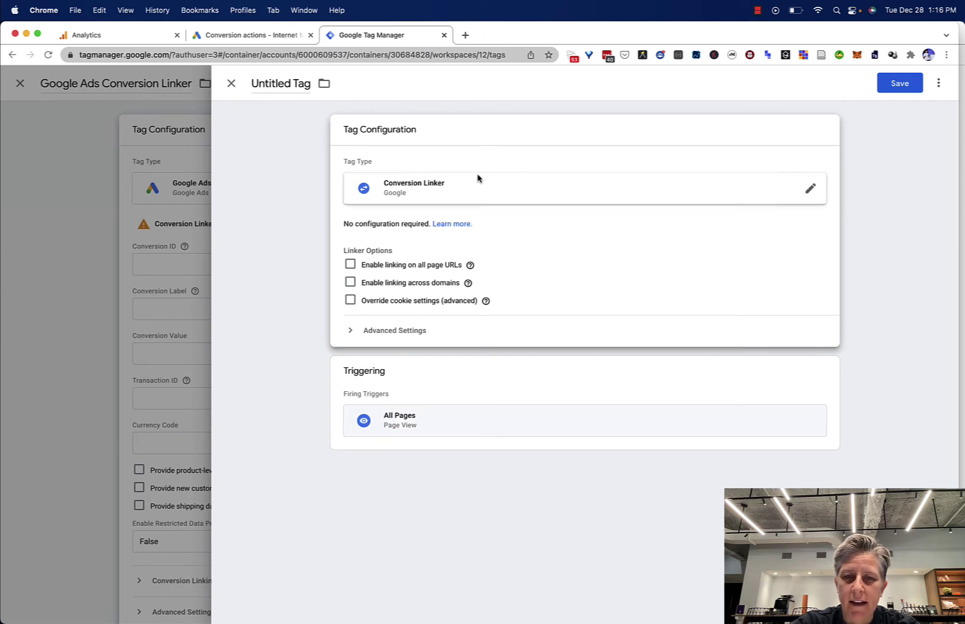
left_click(350, 265)
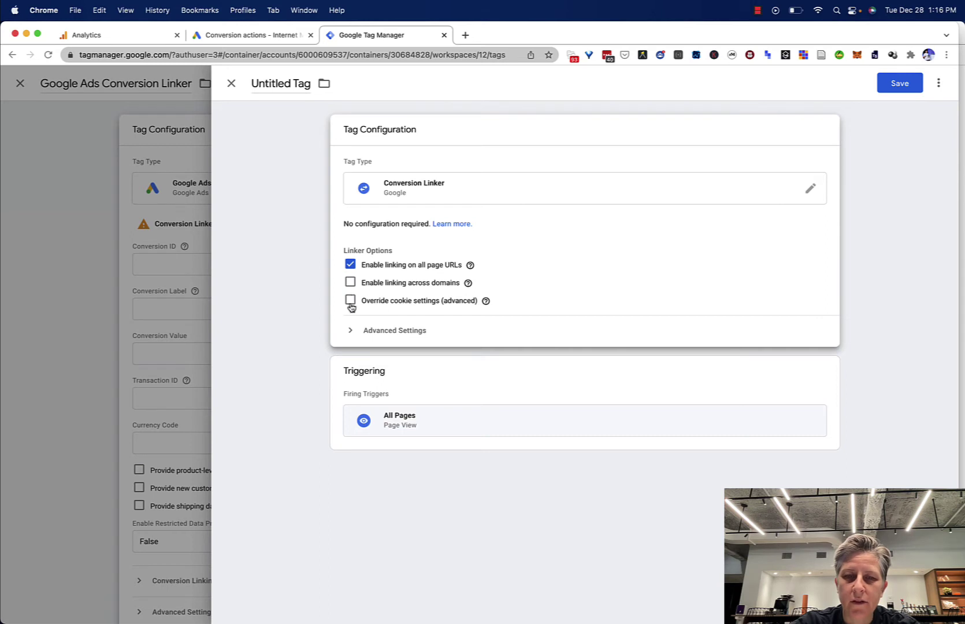
Review the Conversion Linker tag's advanced settings, including tag sequencing and consent settings.
left_click(375, 334)
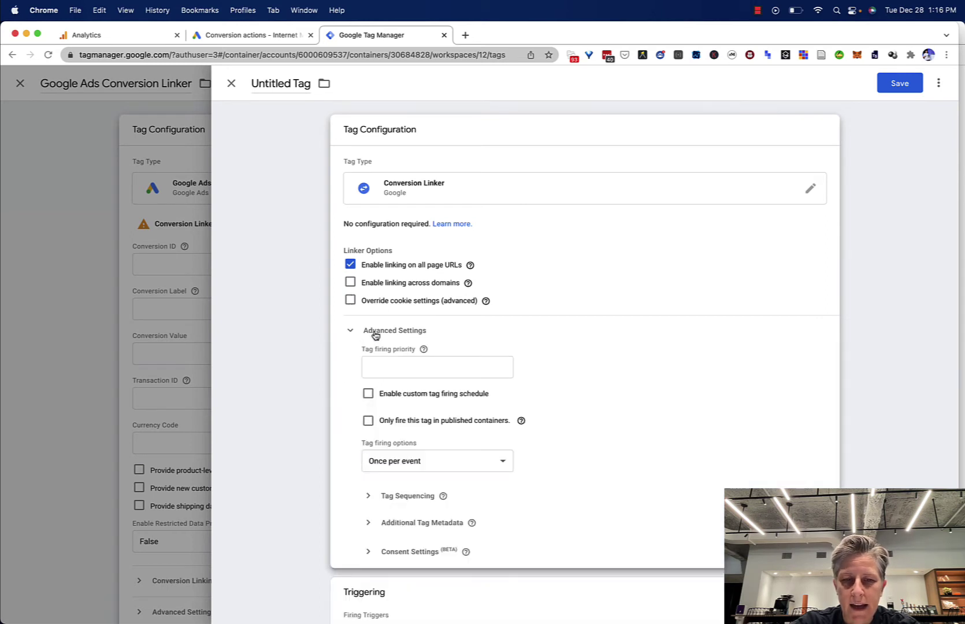
scroll(375, 334, "down", 2)
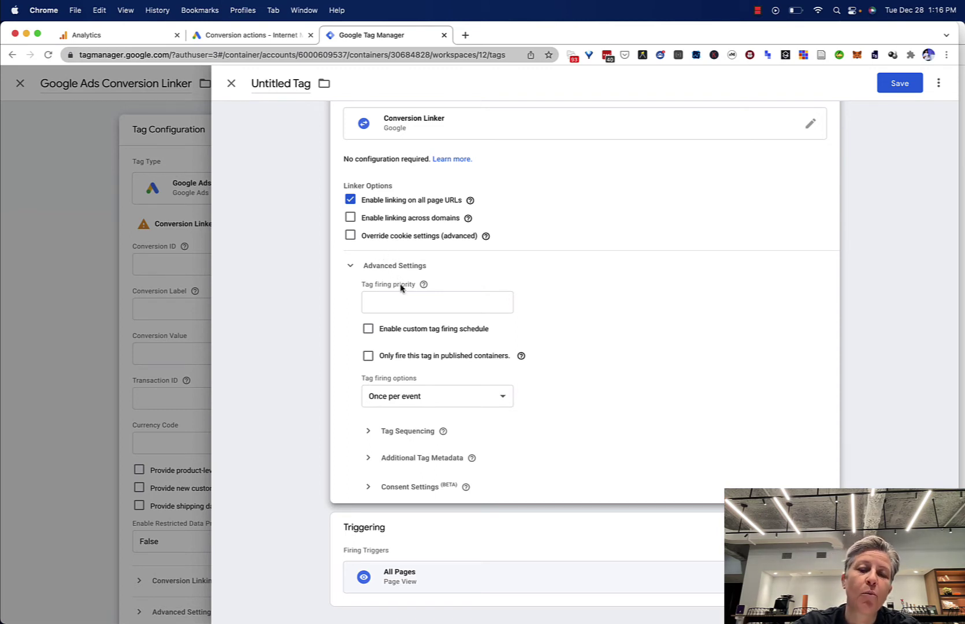
left_click(370, 431)
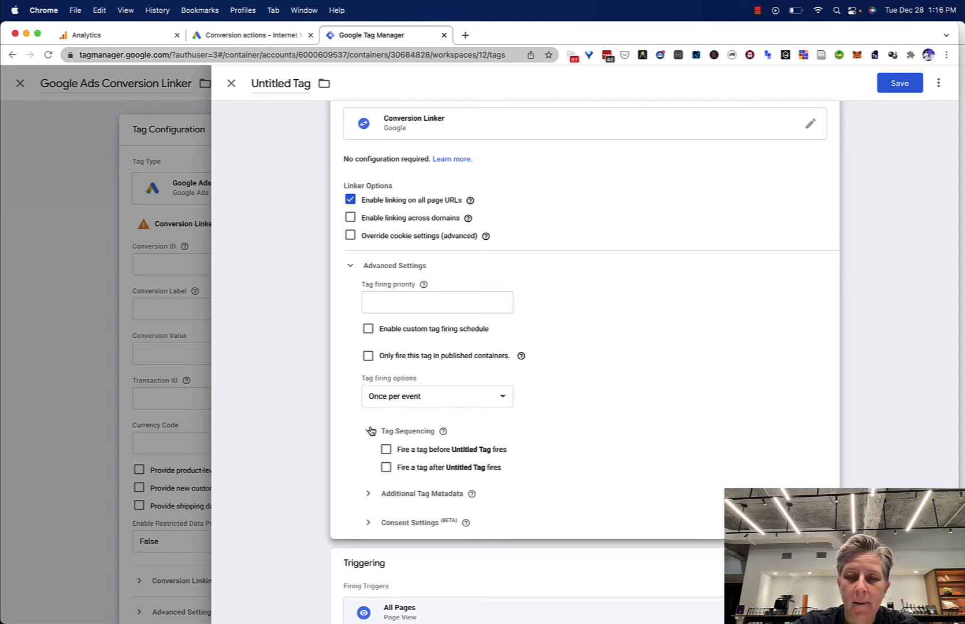
scroll(371, 431, "down", 2)
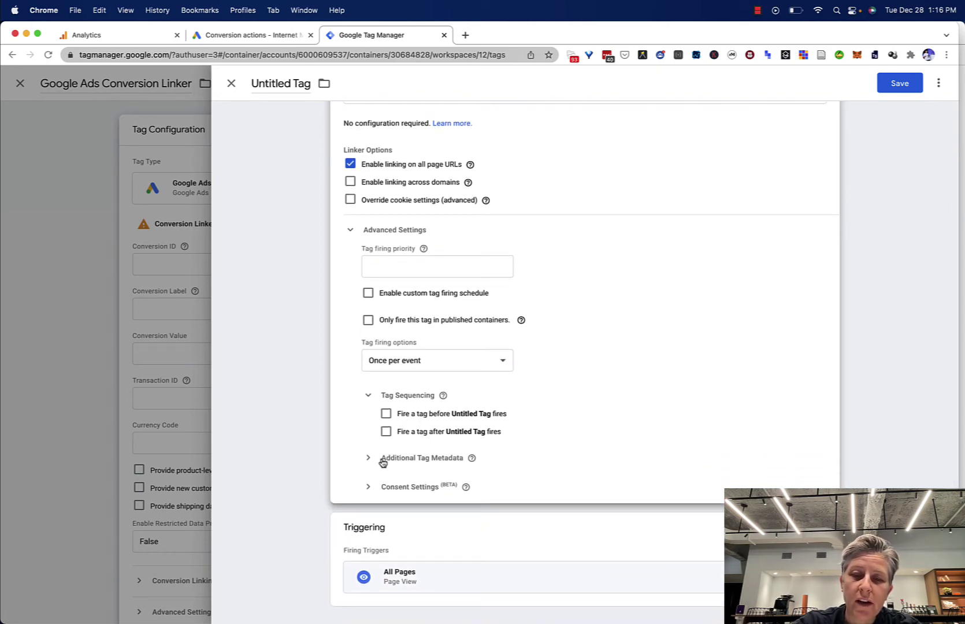
left_click(383, 487)
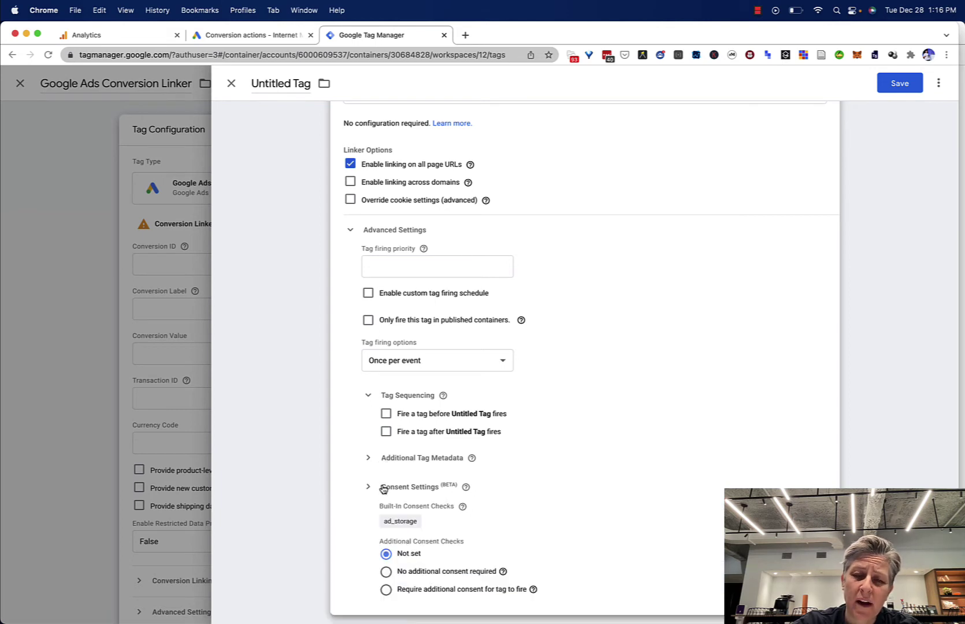
scroll(384, 489, "down", 3)
scroll(384, 489, "down", 1)
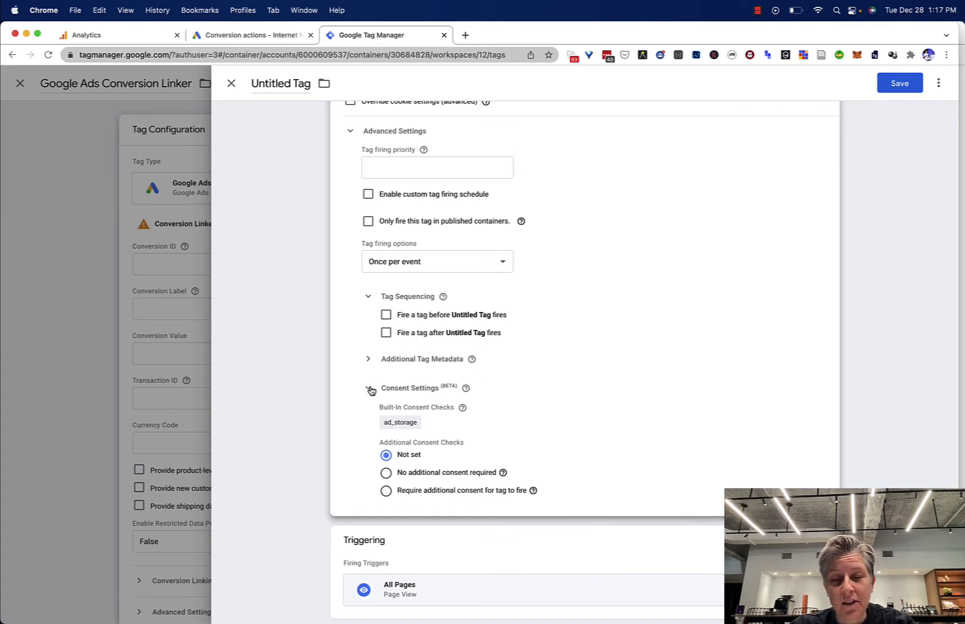
scroll(371, 390, "up", 5)
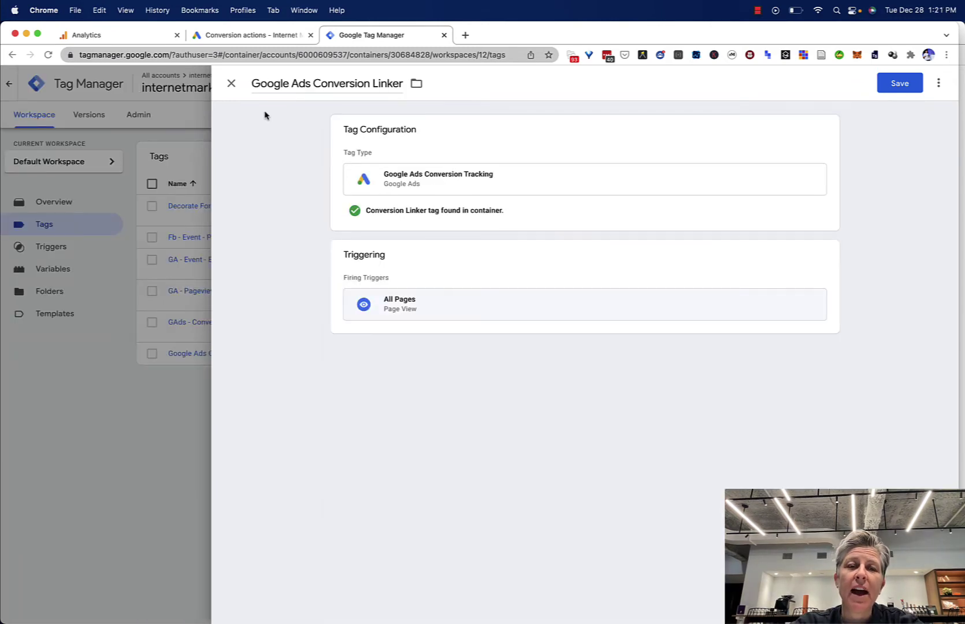
Discard the unsaved conversion tracking tag and start a new tag of type Google Ads Remarketing.
left_click(233, 85)
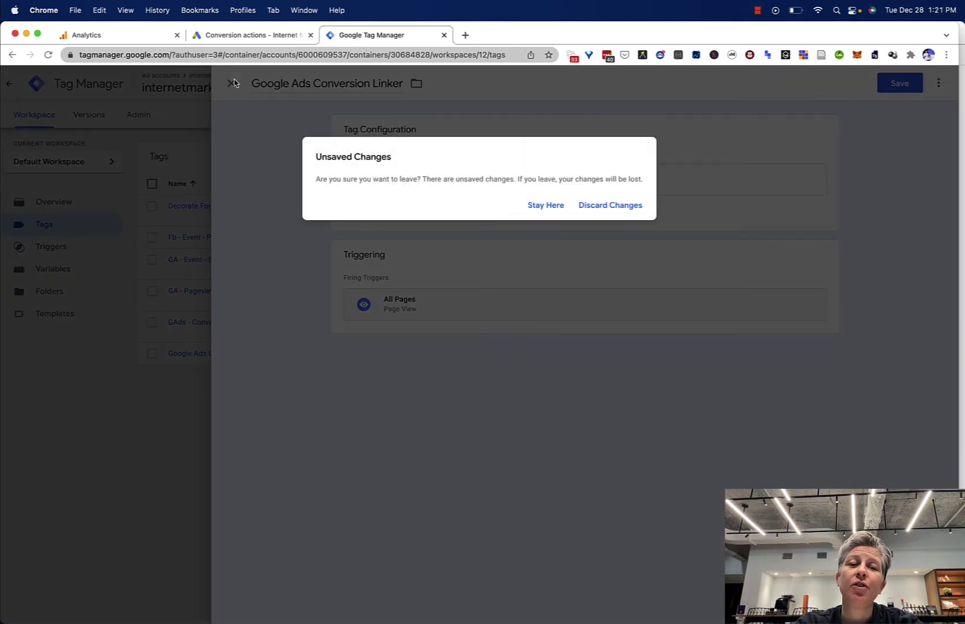
left_click(591, 213)
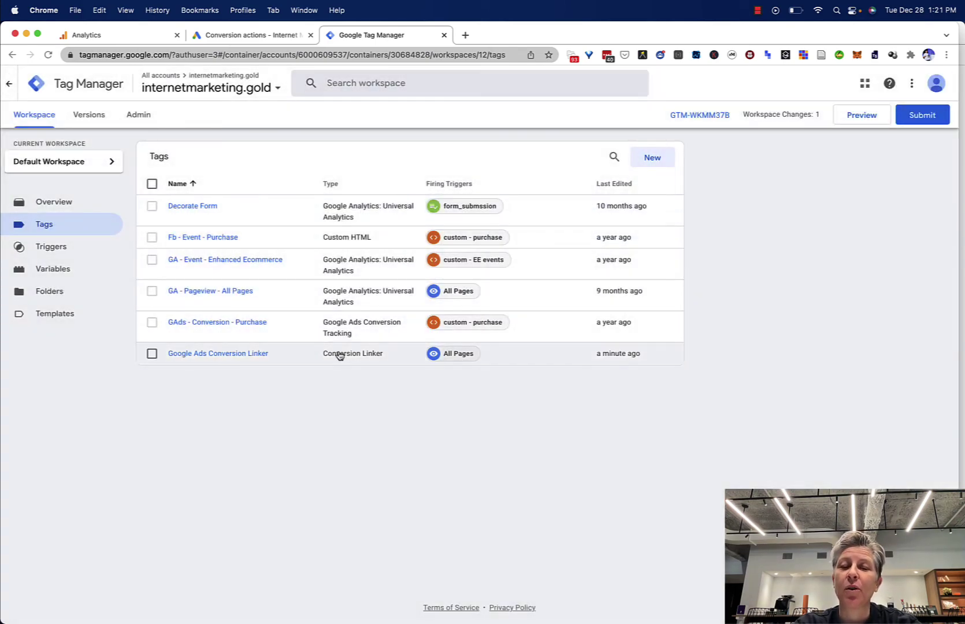
left_click(647, 166)
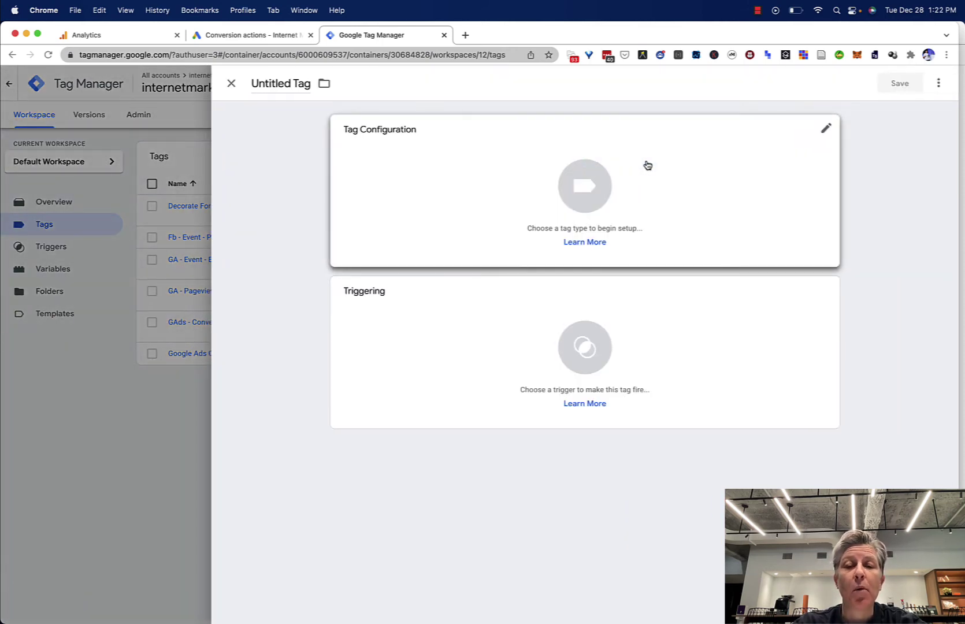
left_click(548, 191)
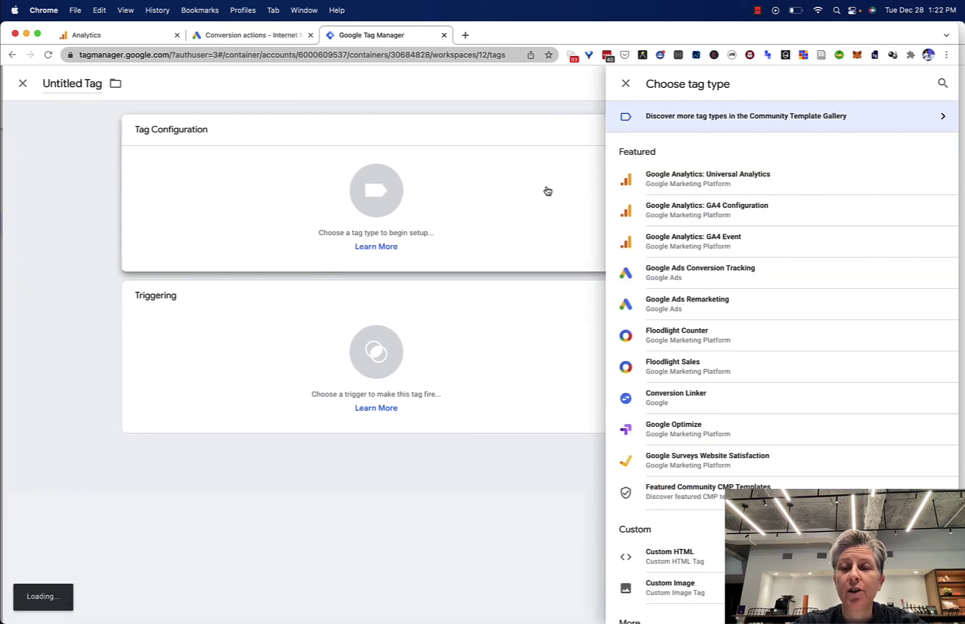
left_click(675, 302)
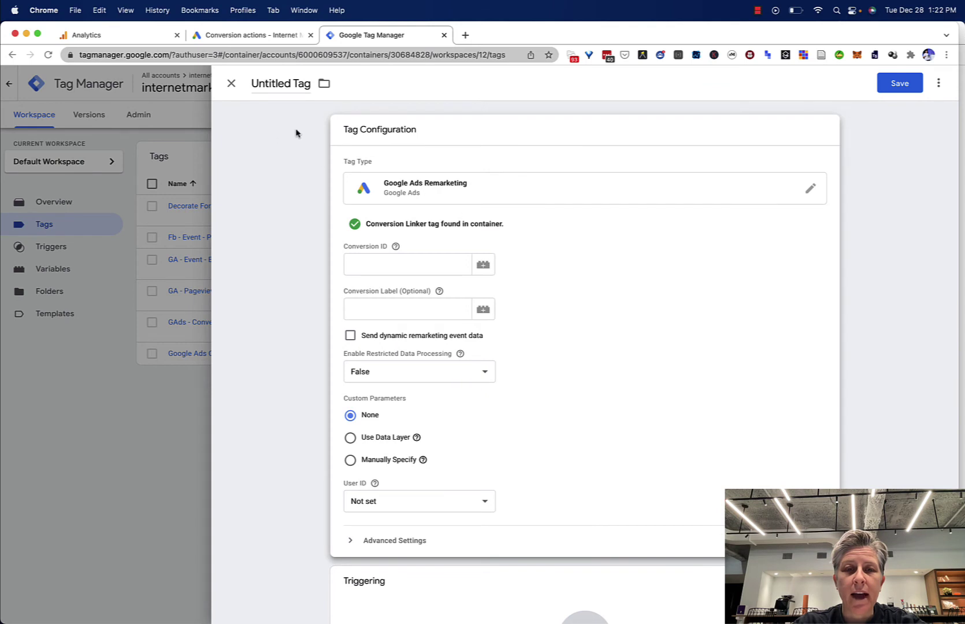
Name the tag Google Ads Remarketing and set All Pages as its firing trigger.
double_click(293, 84)
key("super+a")
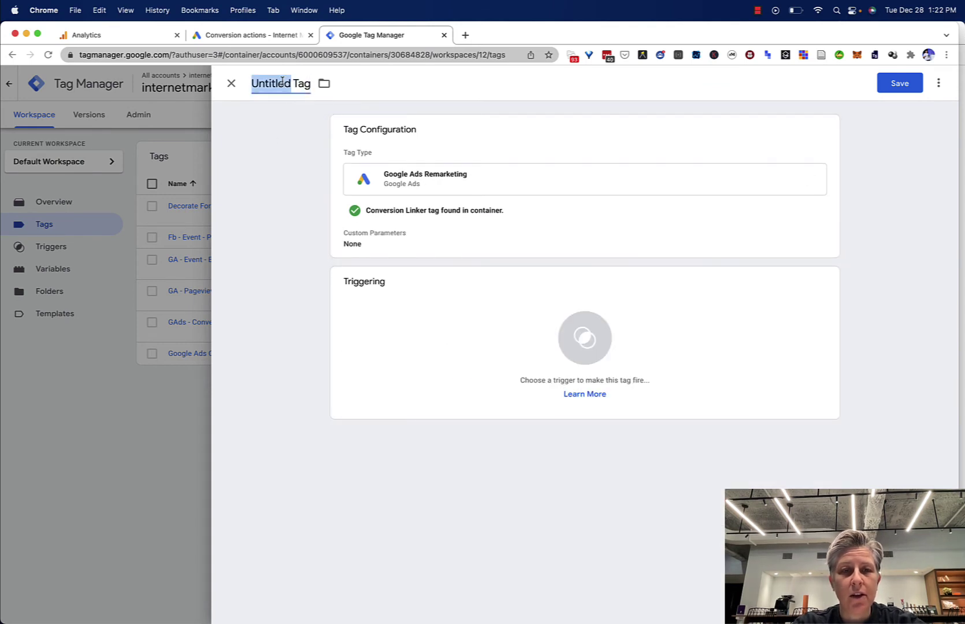
type("Google Ads Rem")
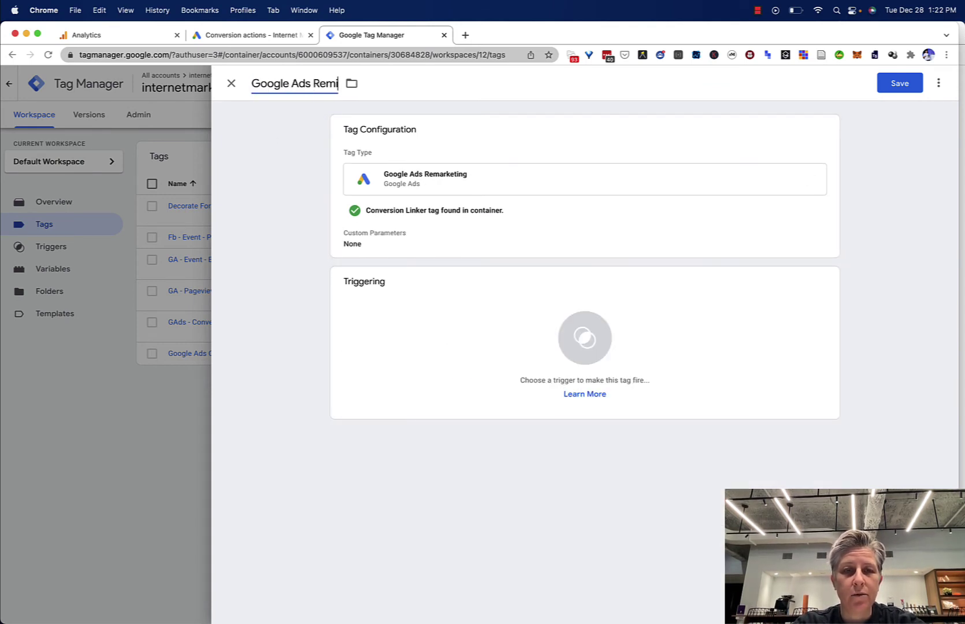
type("arketing")
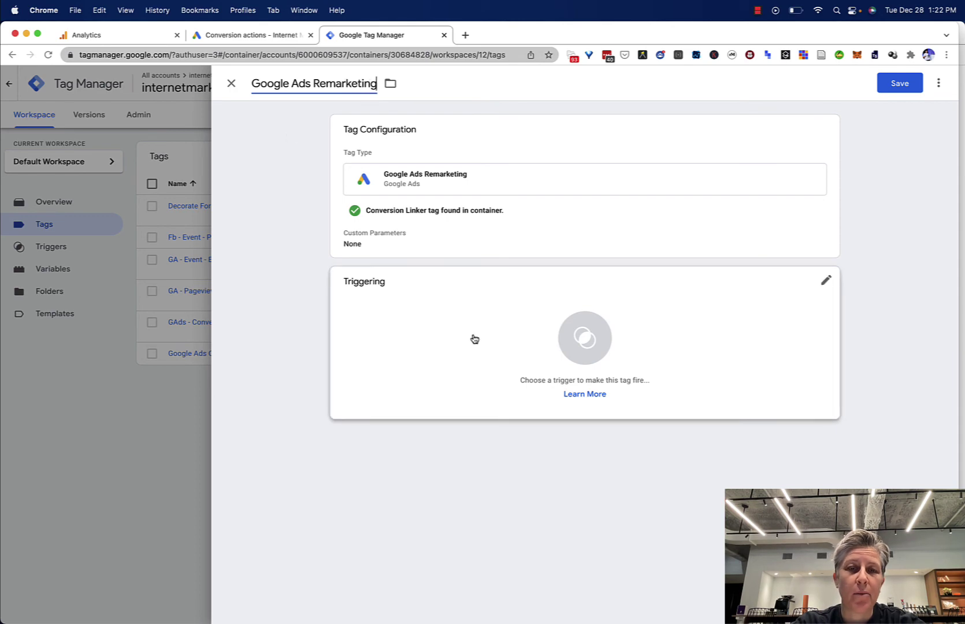
left_click(582, 338)
left_click(374, 132)
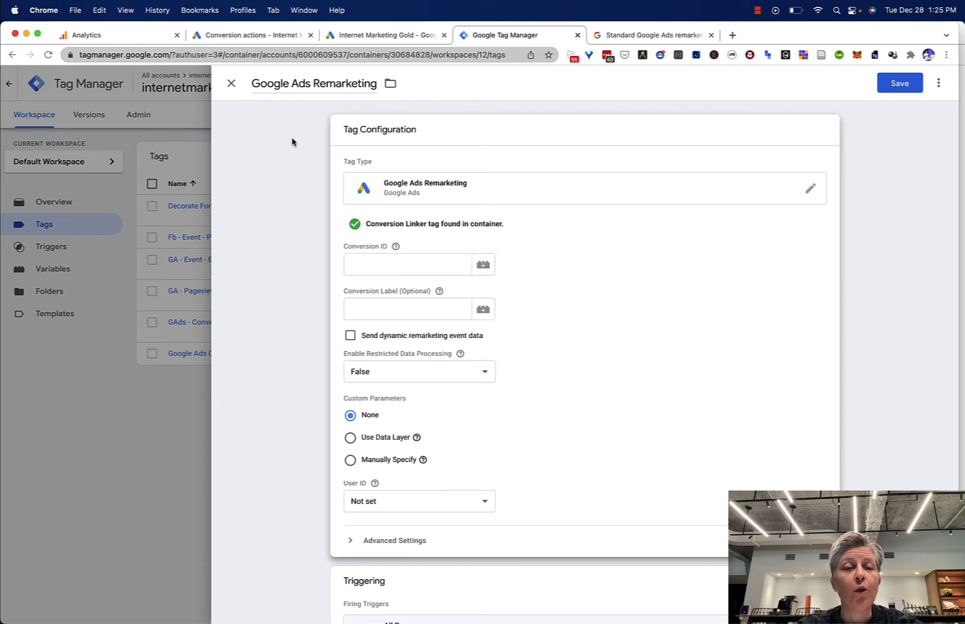
Switch to Google Ads and open the Google Ads tag details among the Audience manager's data sources.
left_click(269, 36)
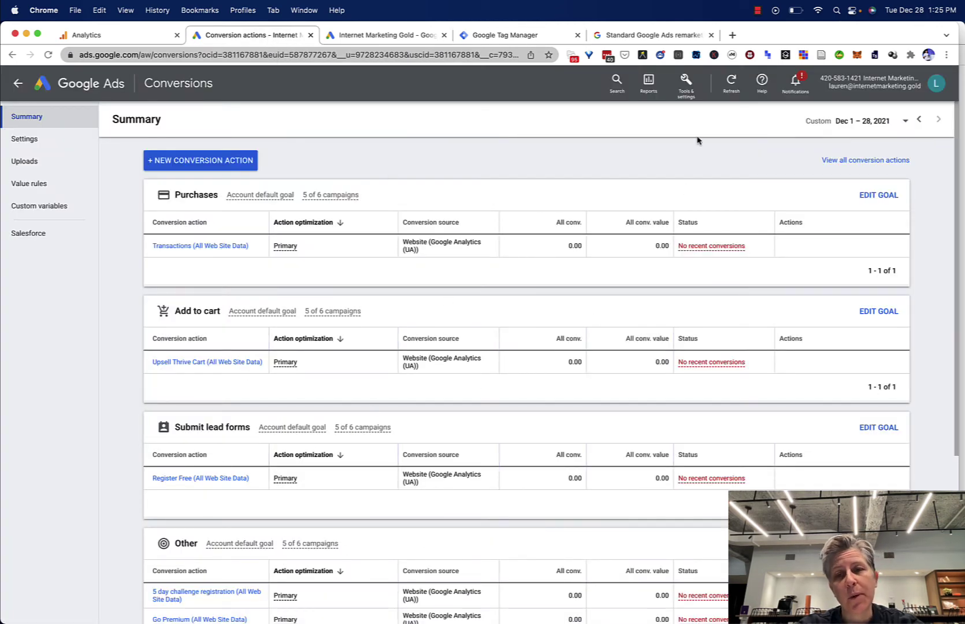
left_click(687, 94)
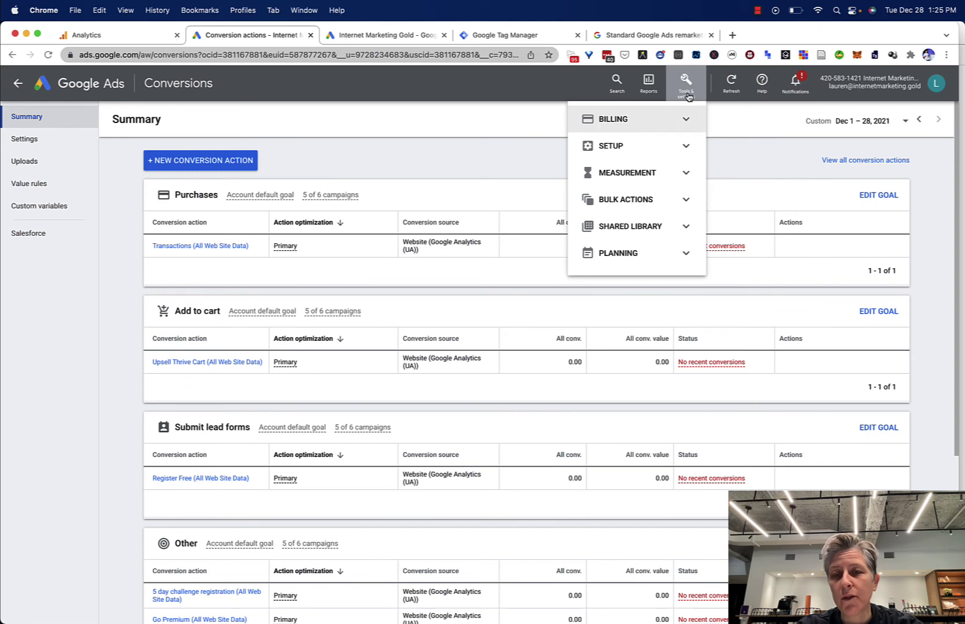
left_click(683, 223)
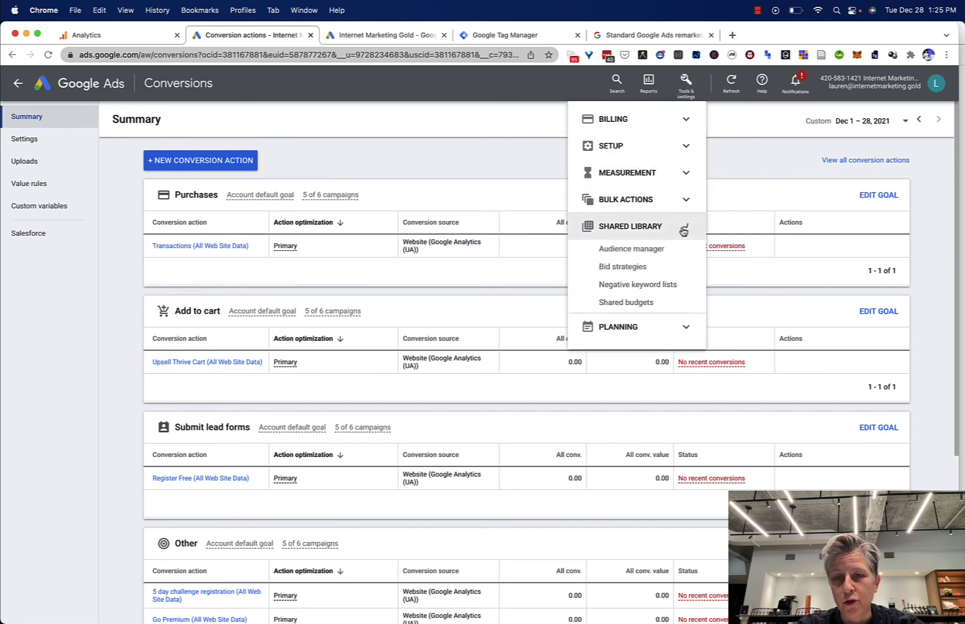
left_click(632, 249)
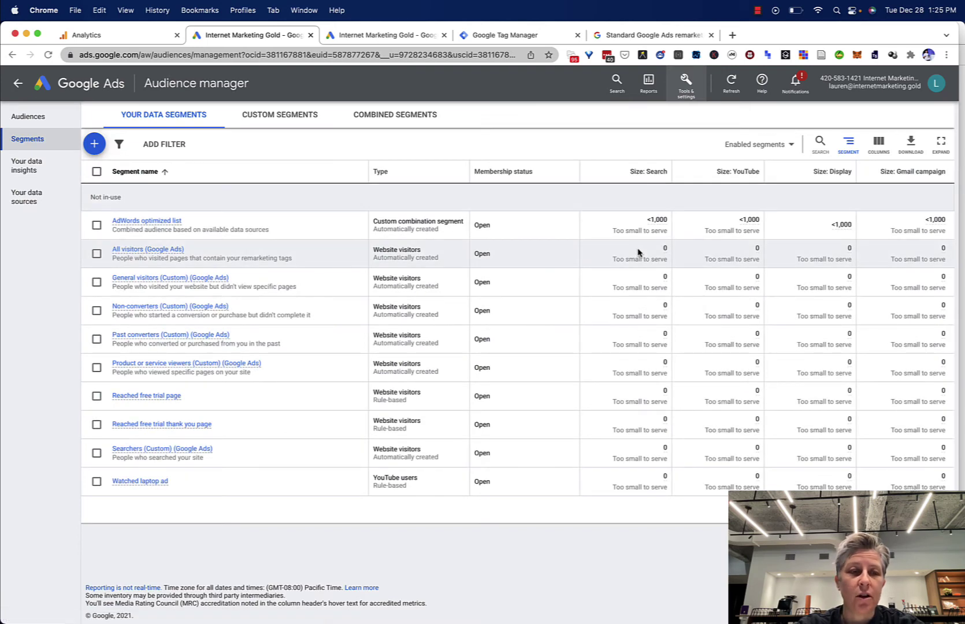
left_click(42, 201)
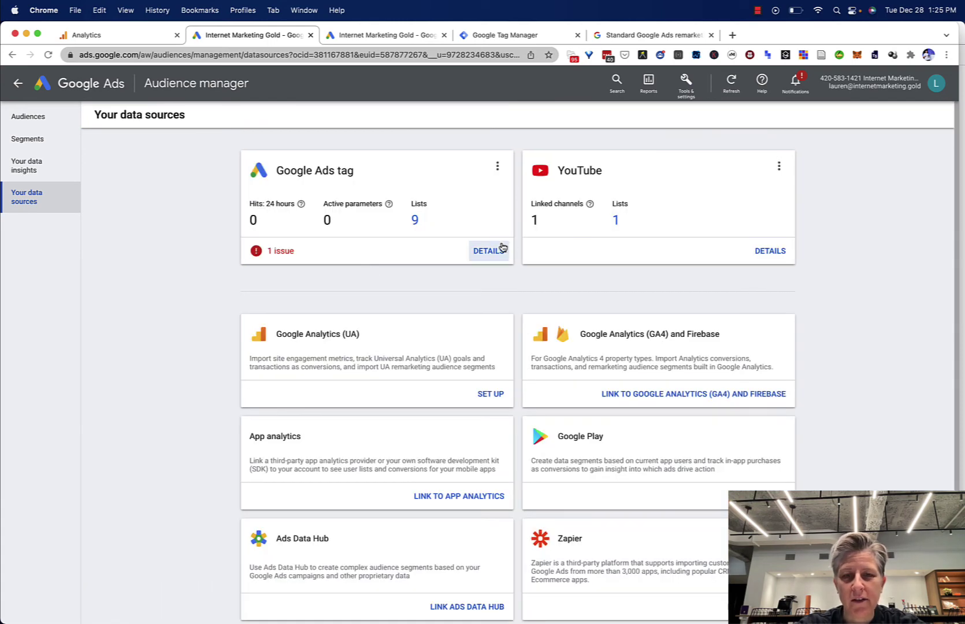
left_click(495, 249)
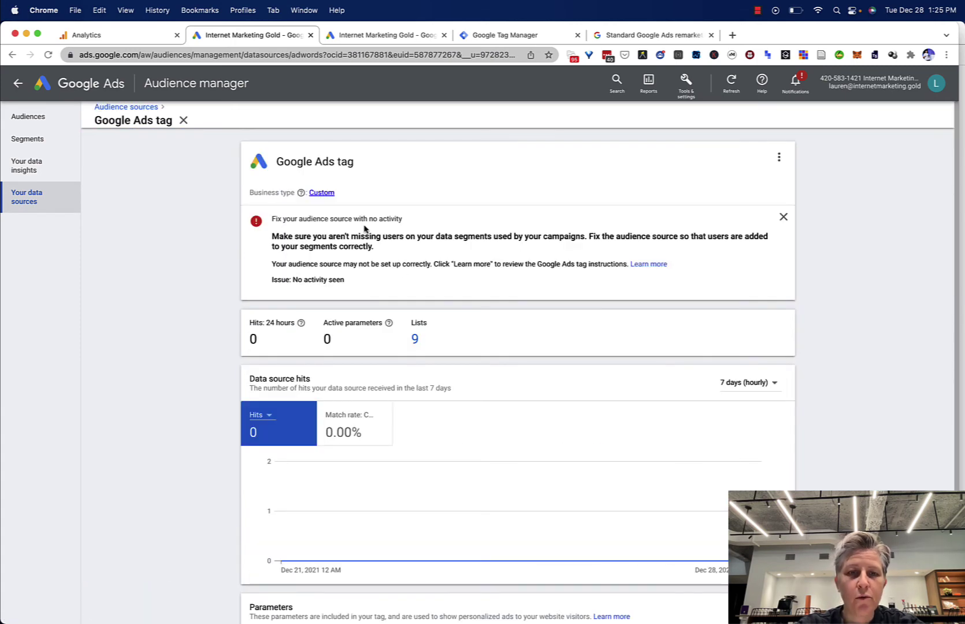
Choose Google Tag Manager as the tag's installation method and copy the conversion ID from its instructions.
scroll(452, 333, "down", 5)
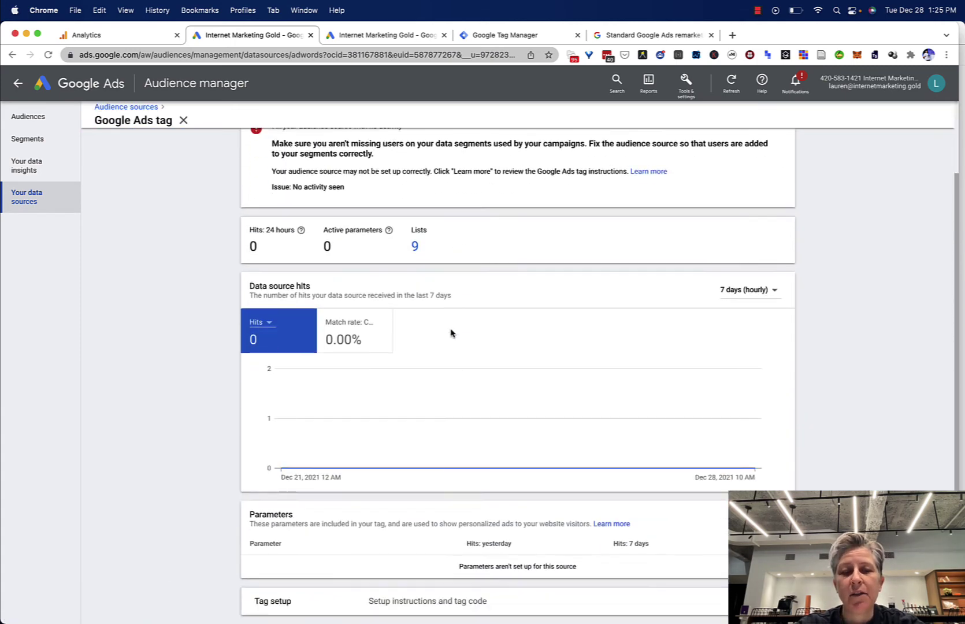
left_click(491, 556)
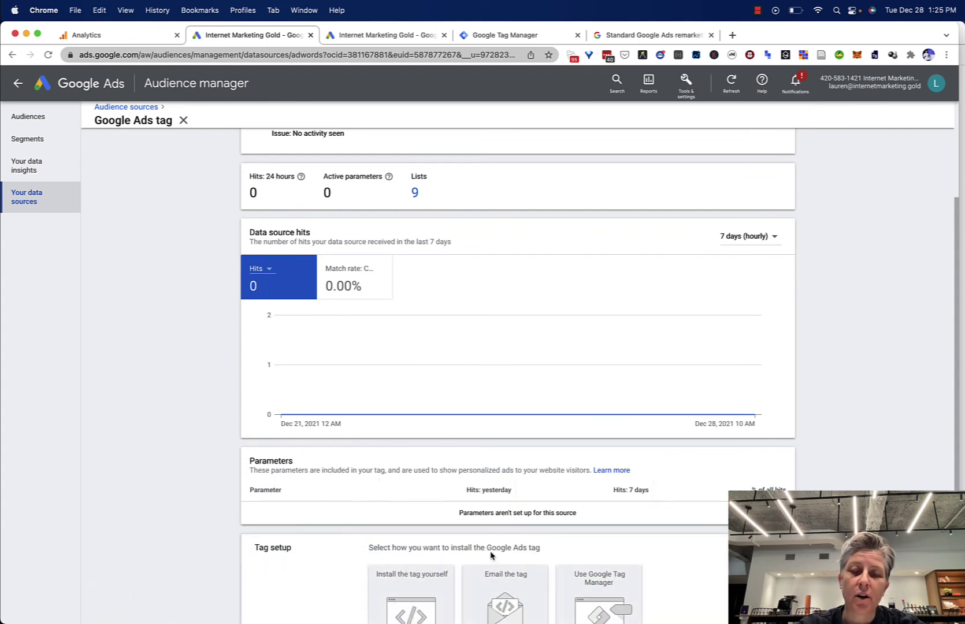
scroll(492, 555, "down", 3)
left_click(576, 498)
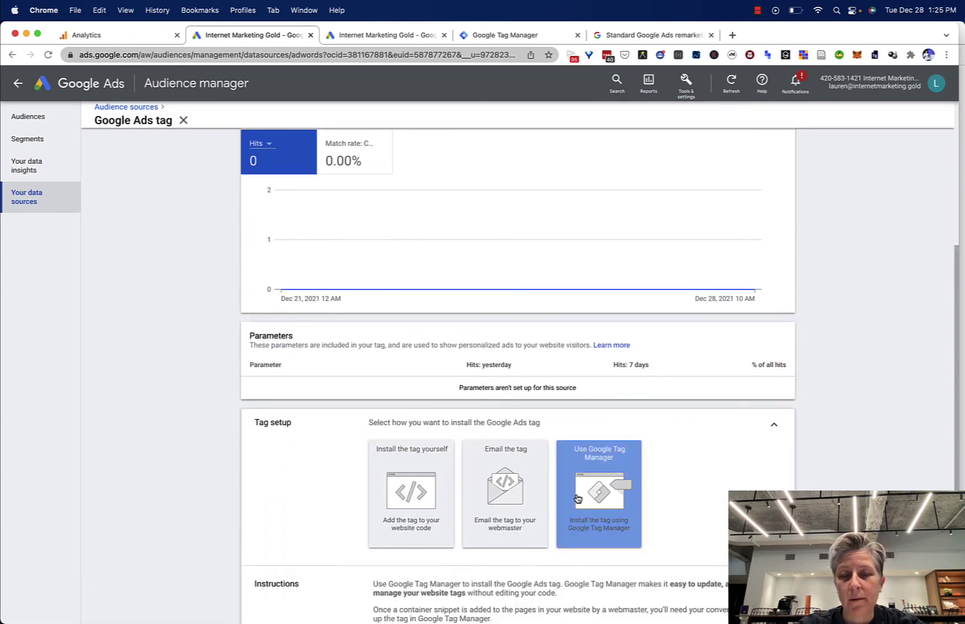
scroll(576, 498, "down", 2)
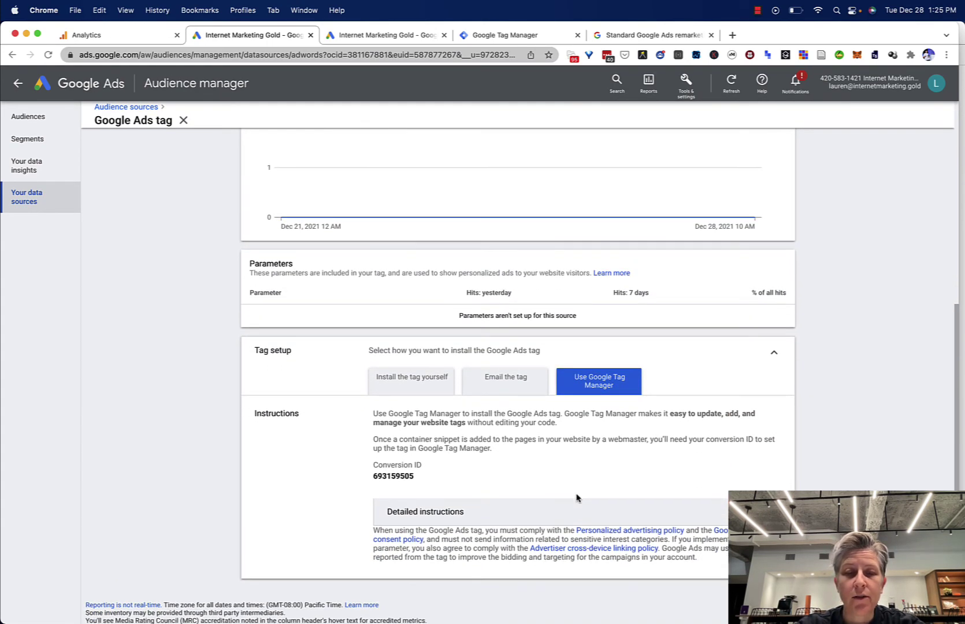
scroll(576, 498, "down", 1)
double_click(392, 458)
key("super+c")
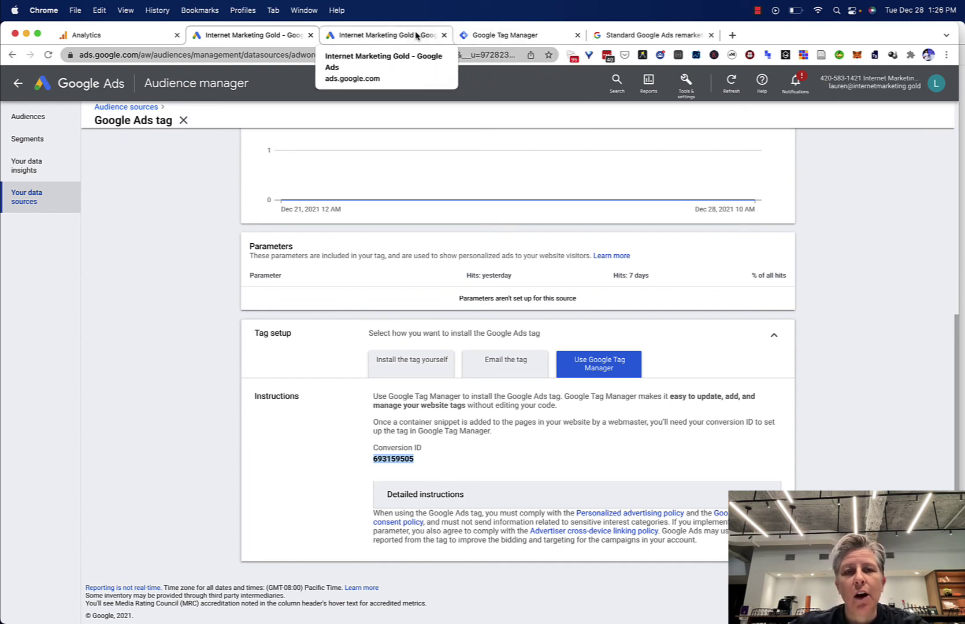
Switch to Google Tag Manager, paste the copied conversion ID into the Google Ads Remarketing tag, leave dynamic remarketing event data off, and save the tag.
left_click(500, 35)
left_click(375, 258)
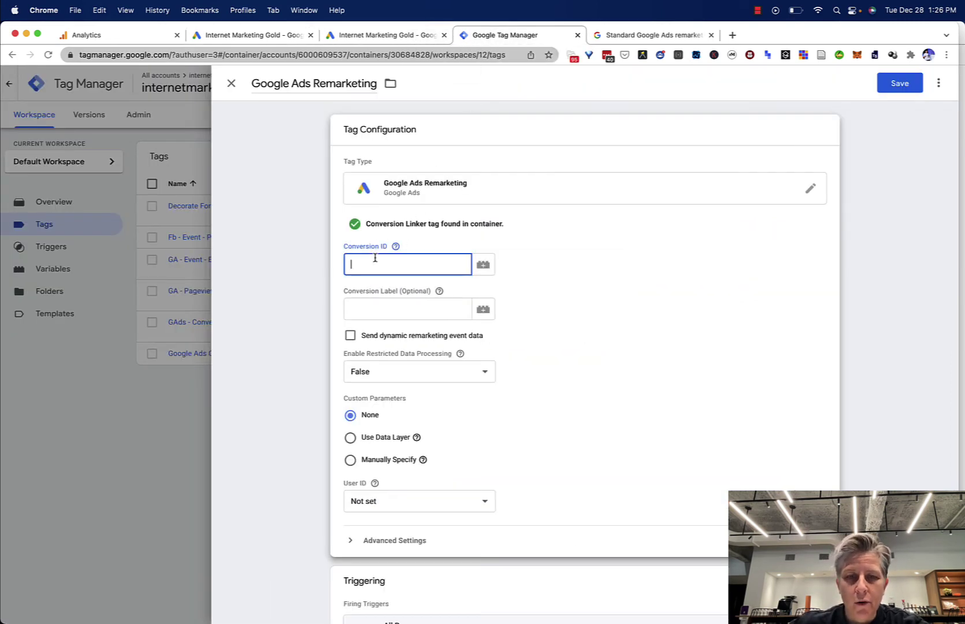
key("super+v")
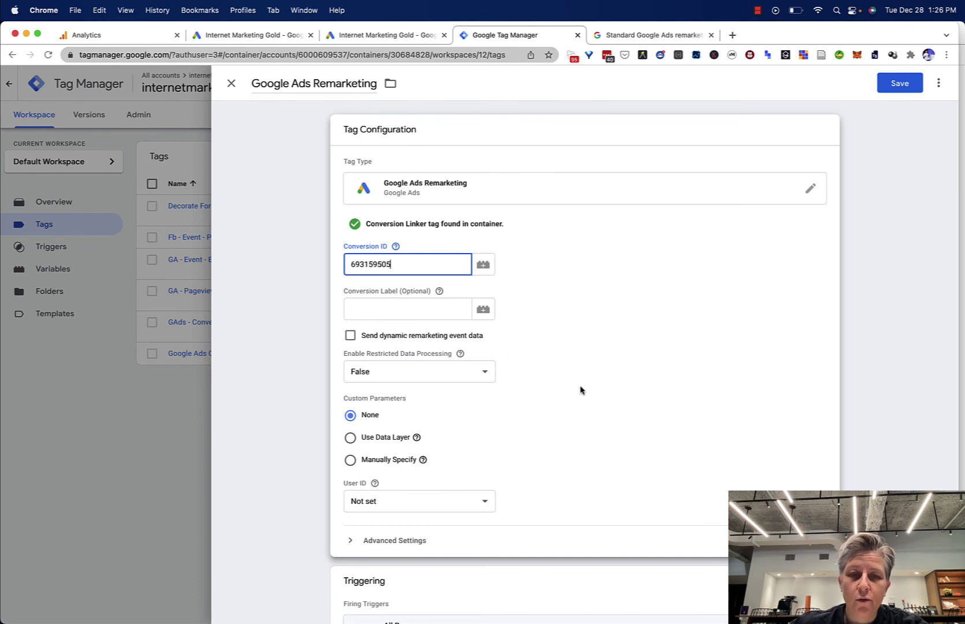
scroll(581, 390, "down", 2)
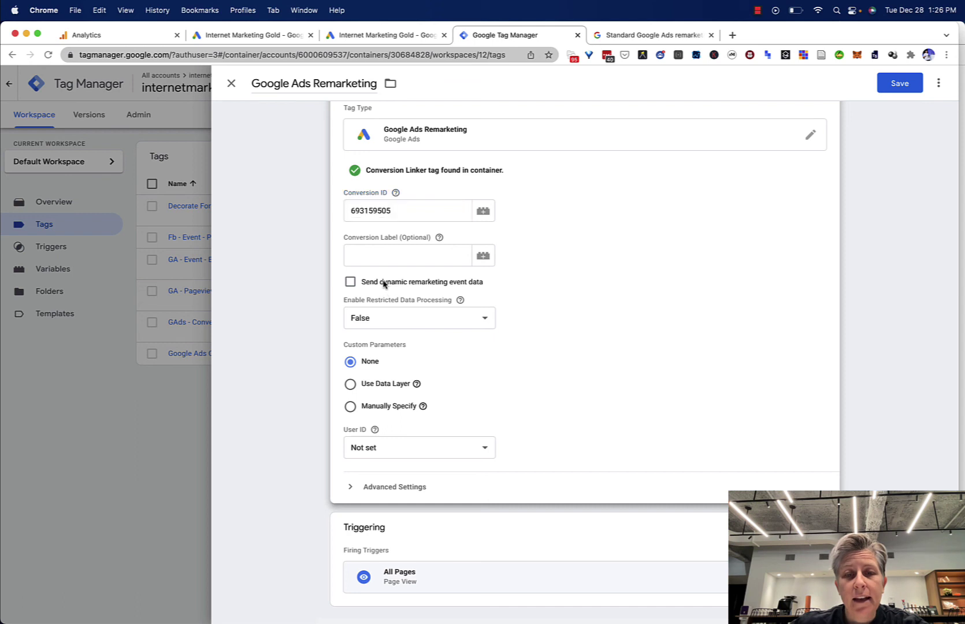
left_click(351, 282)
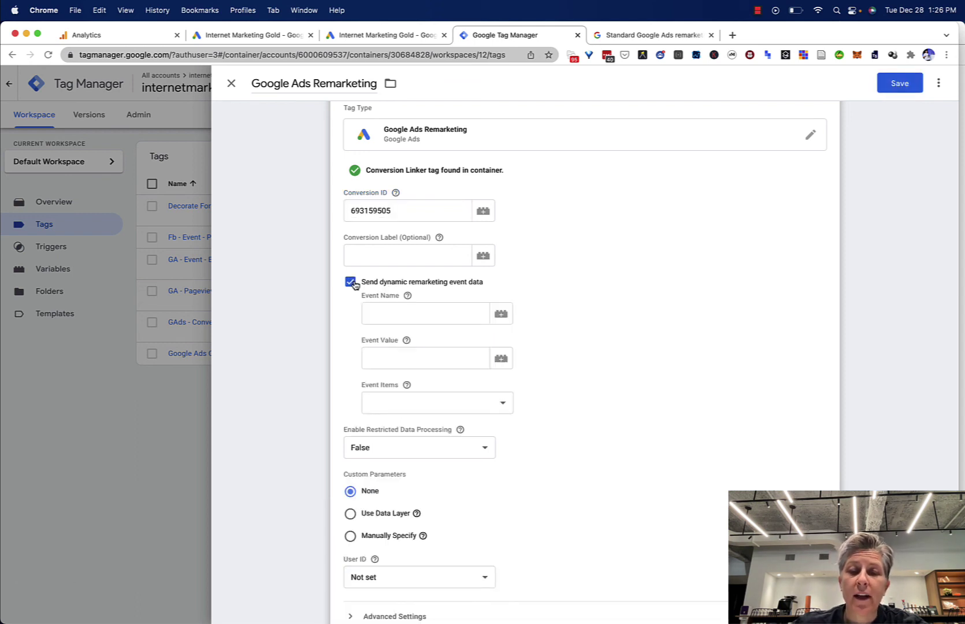
left_click(351, 282)
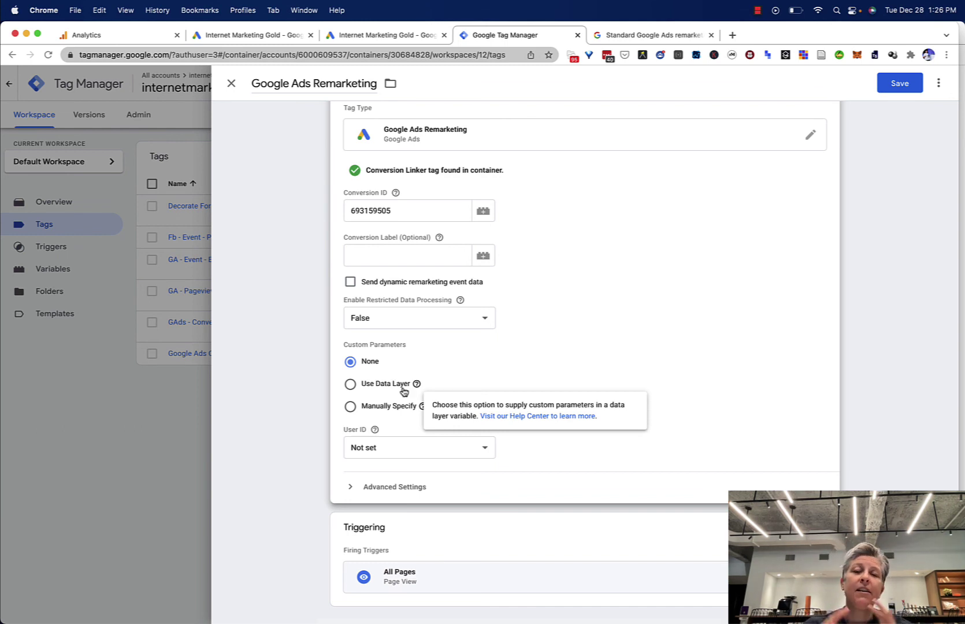
left_click(895, 88)
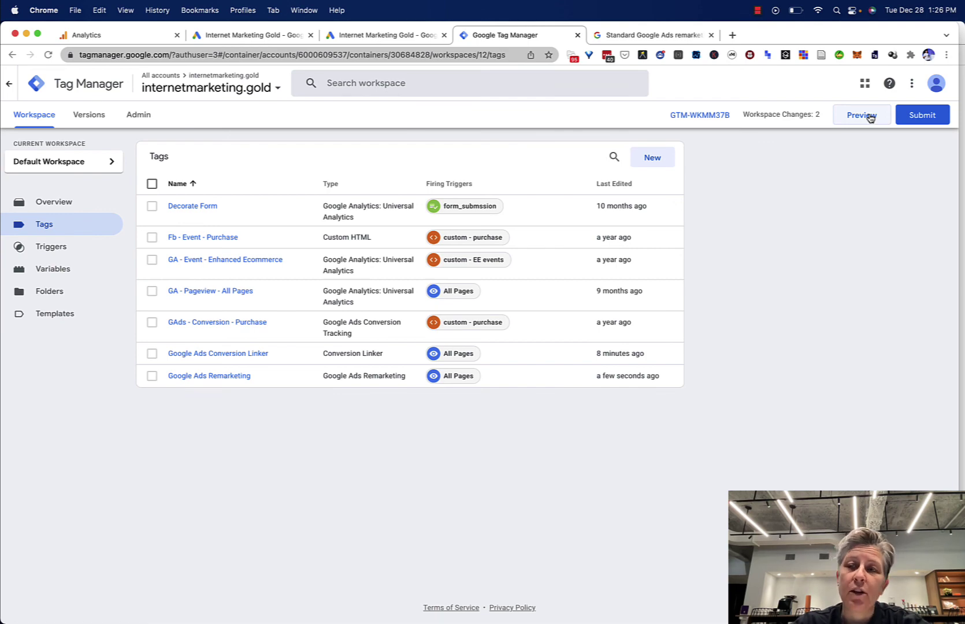
Submit the workspace changes as a version named "Adding Google Ads conversion data" without a description and publish it to the Live environment.
left_click(921, 116)
left_click(351, 209)
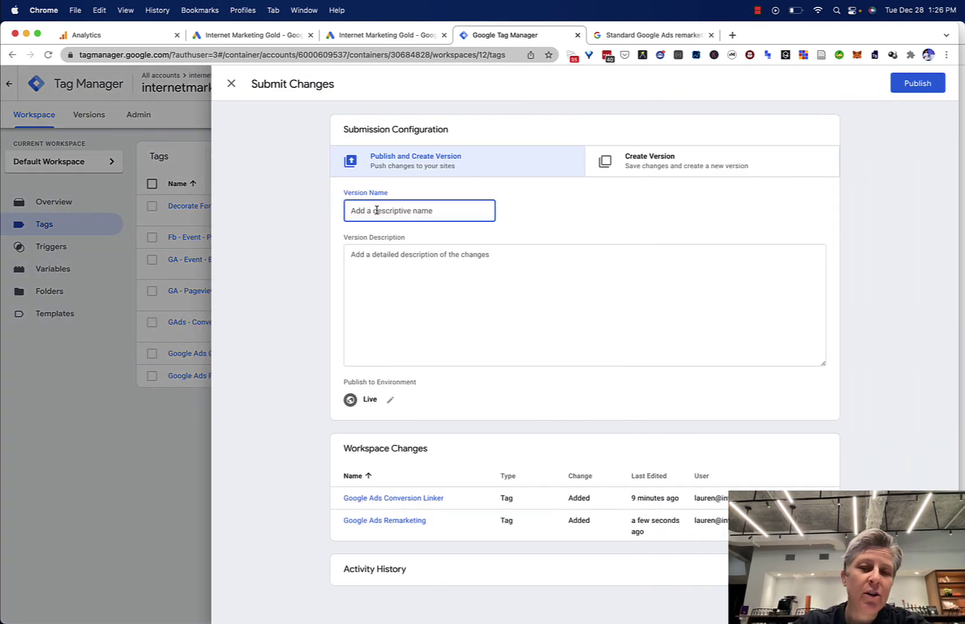
type("Adding")
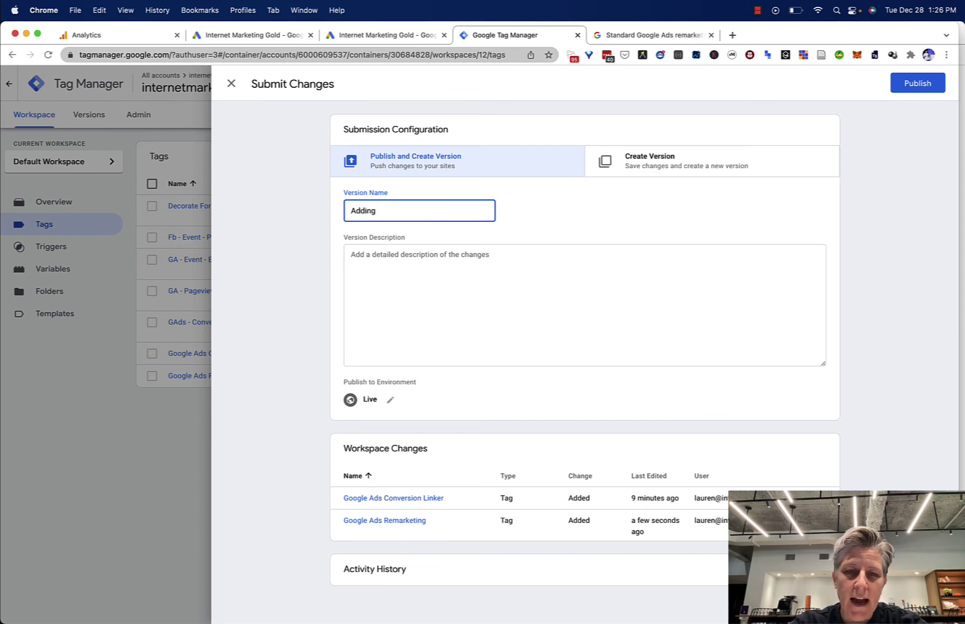
type(" Google Ads con")
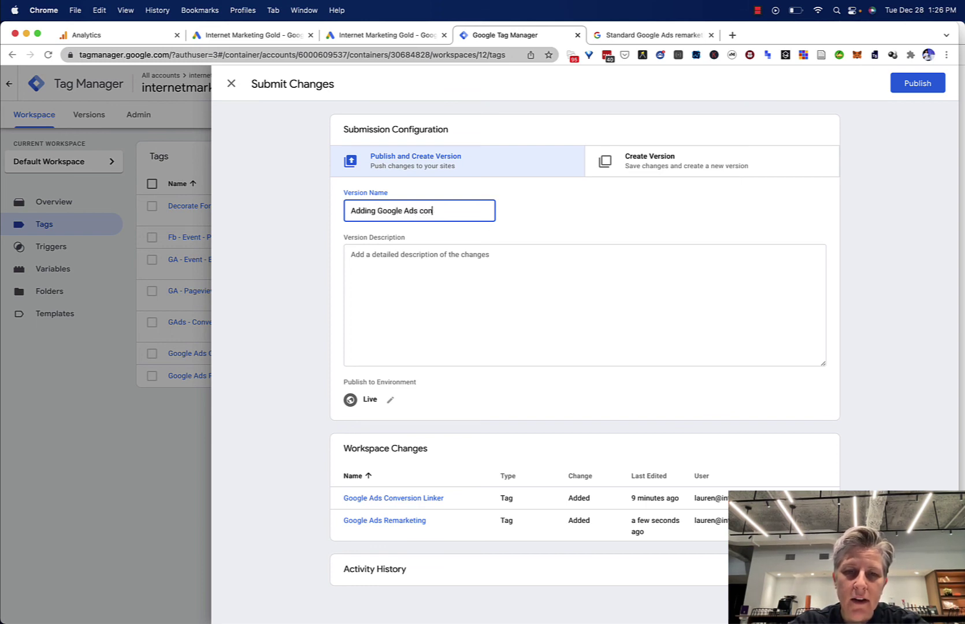
type("version data")
left_click(390, 253)
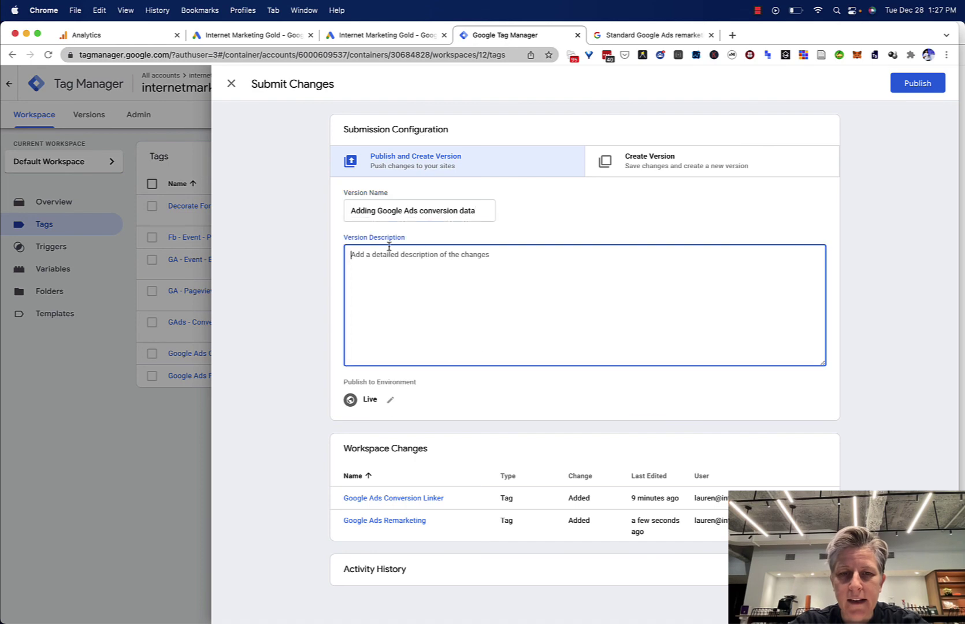
left_click(916, 83)
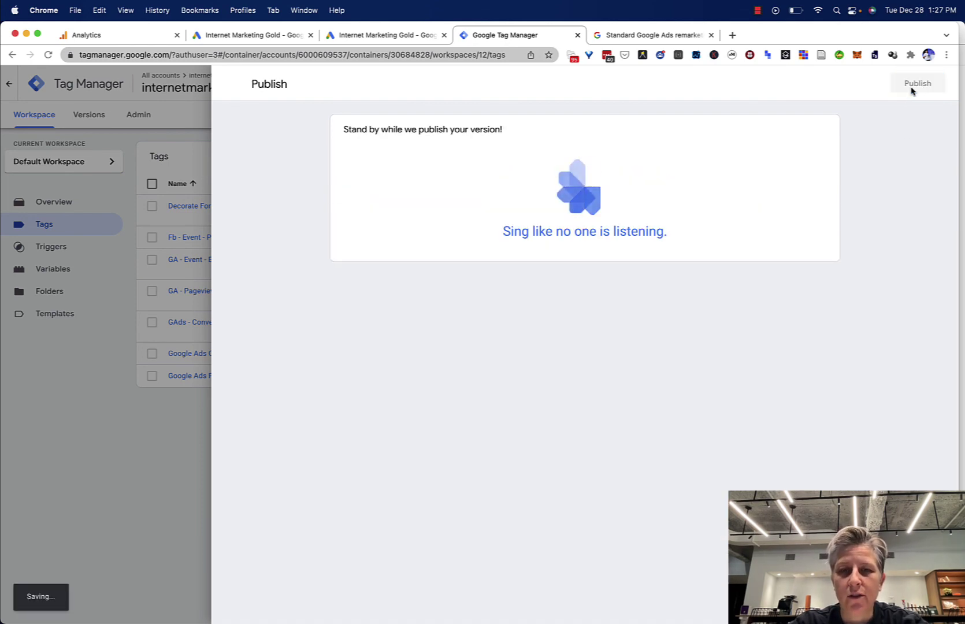